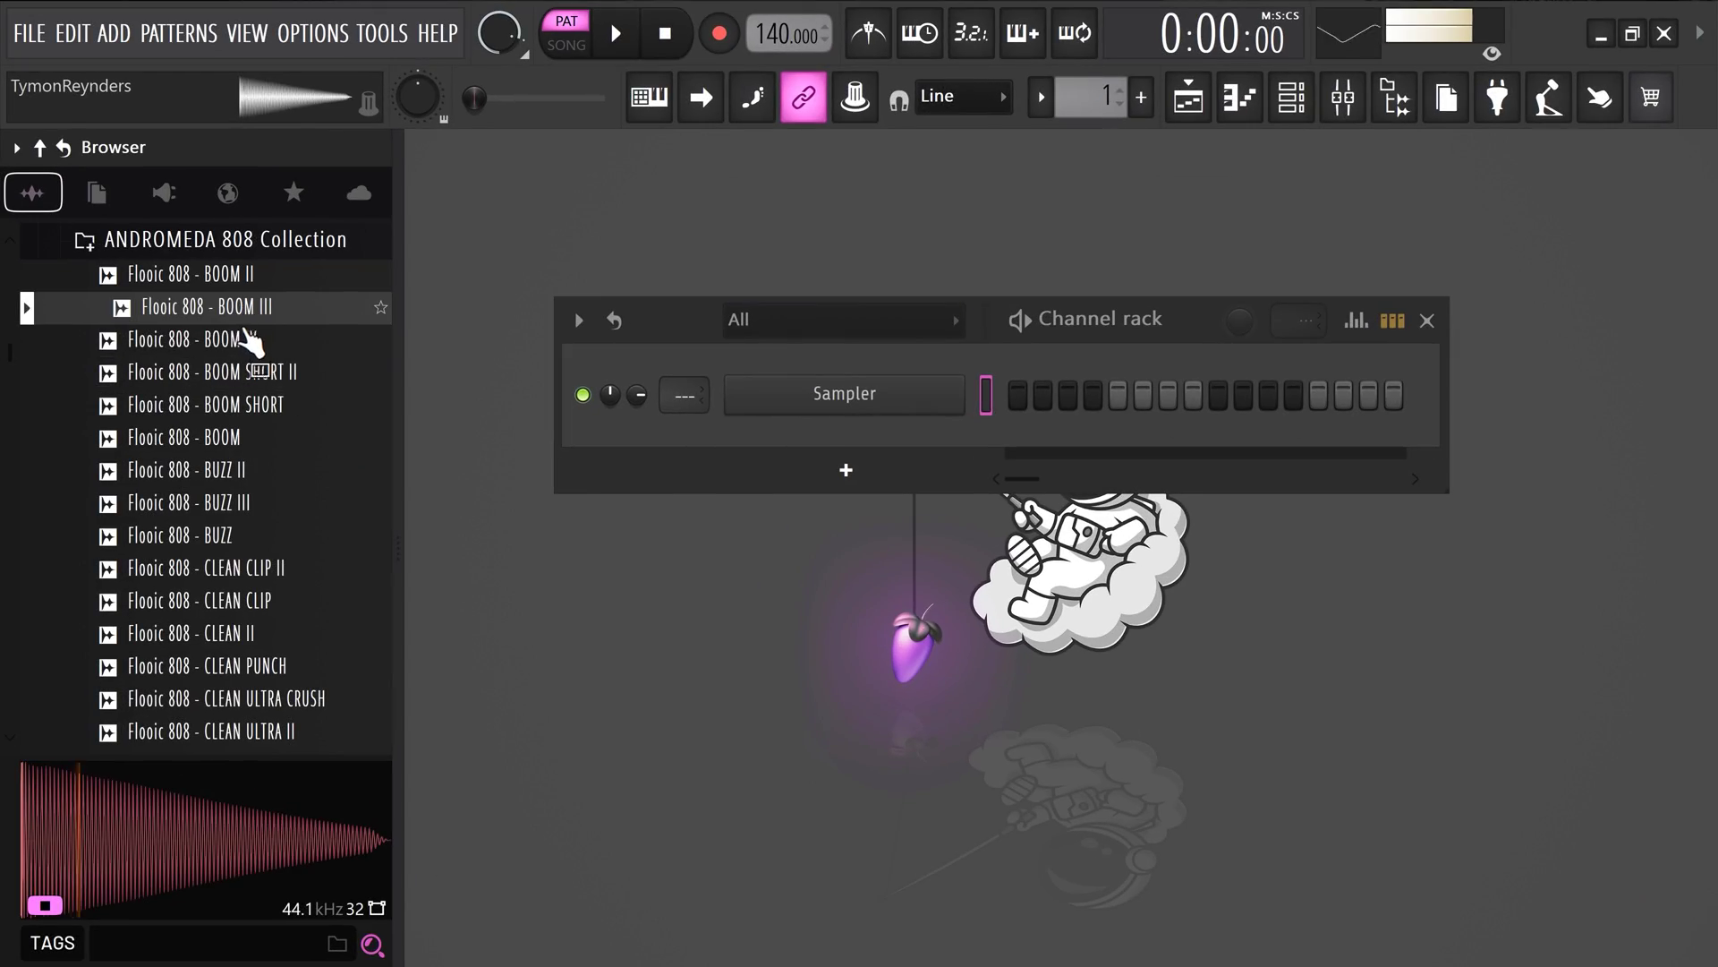
Step: Audition the Flooic 808 samples BOOM IV, BOOM SHORT II, BOOM SHORT and BOOM in the Browser
drag(325, 338, 269, 387)
click(385, 380)
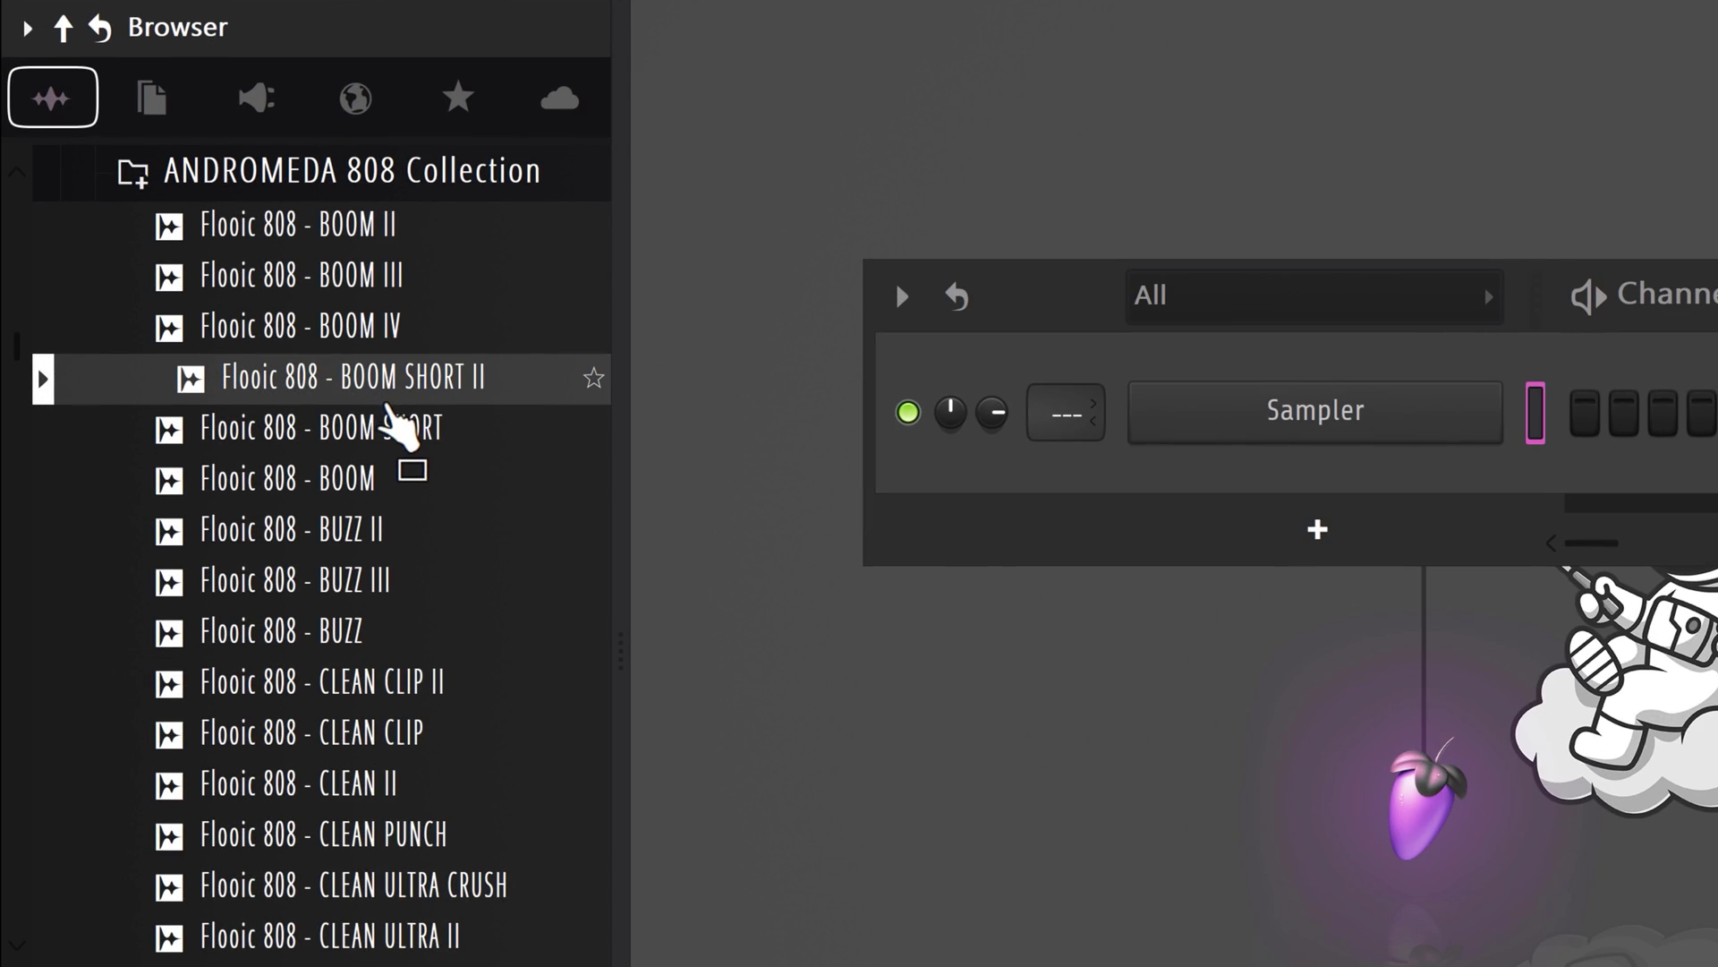
drag(381, 428, 378, 470)
click(367, 488)
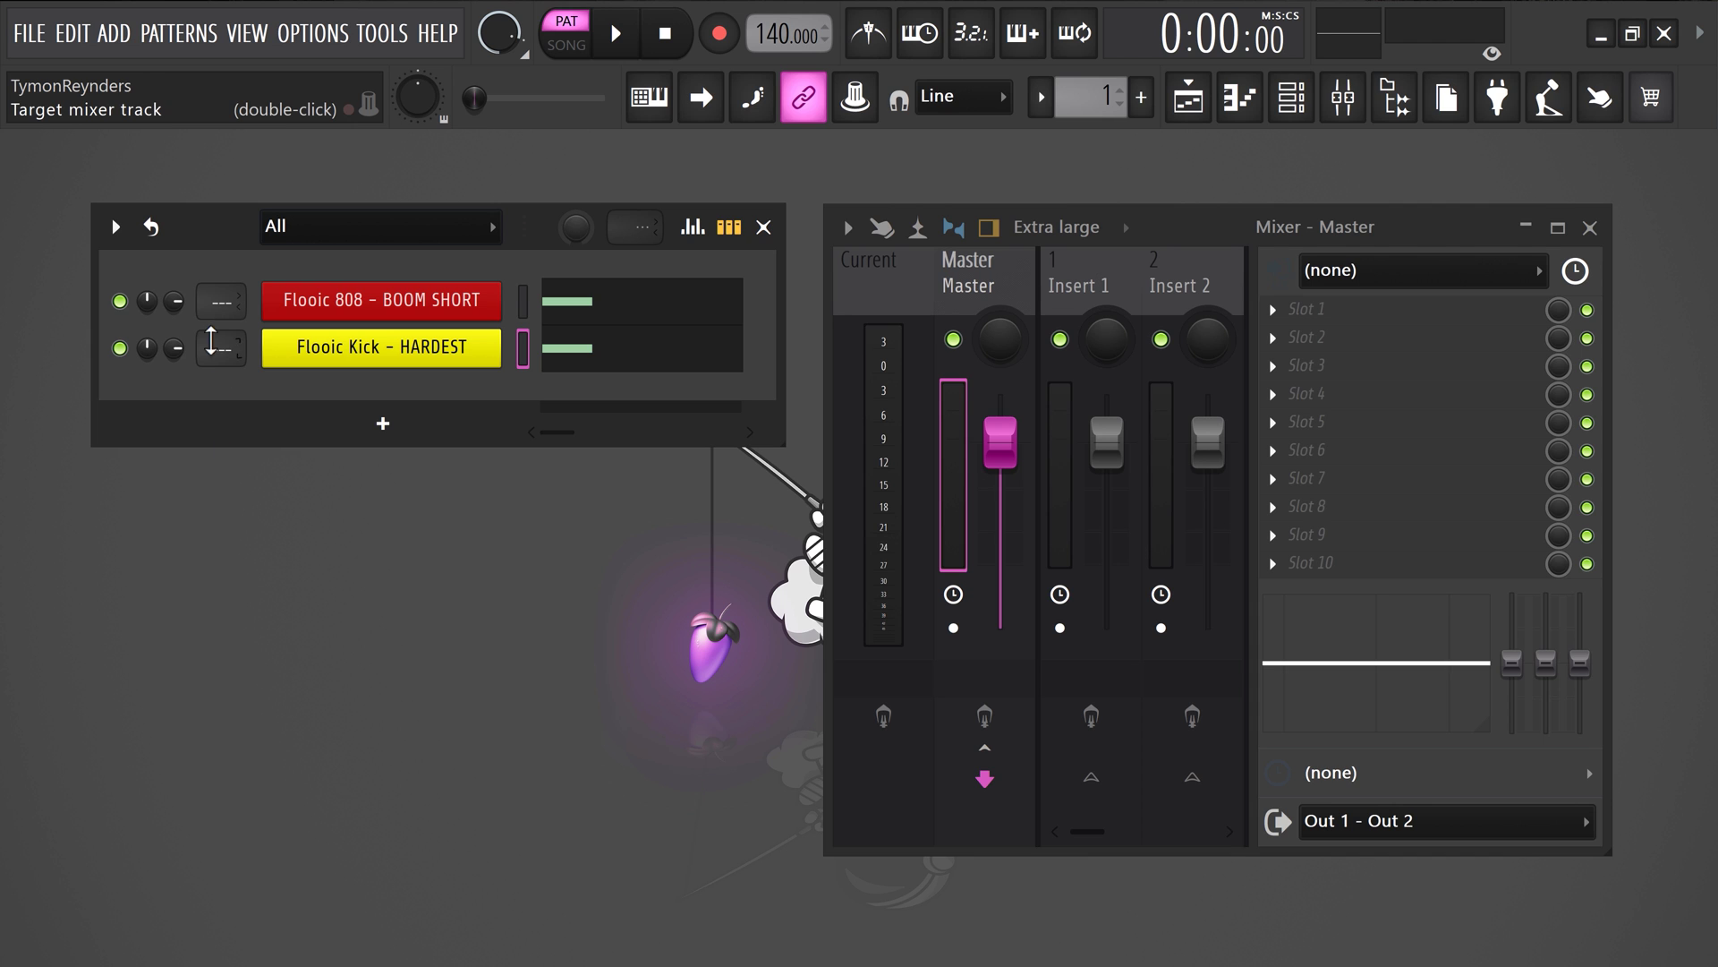
Step: Rename mixer insert 1 to '808' and colour it brick red
scroll(212, 304, up, 1)
scroll(216, 347, up, 2)
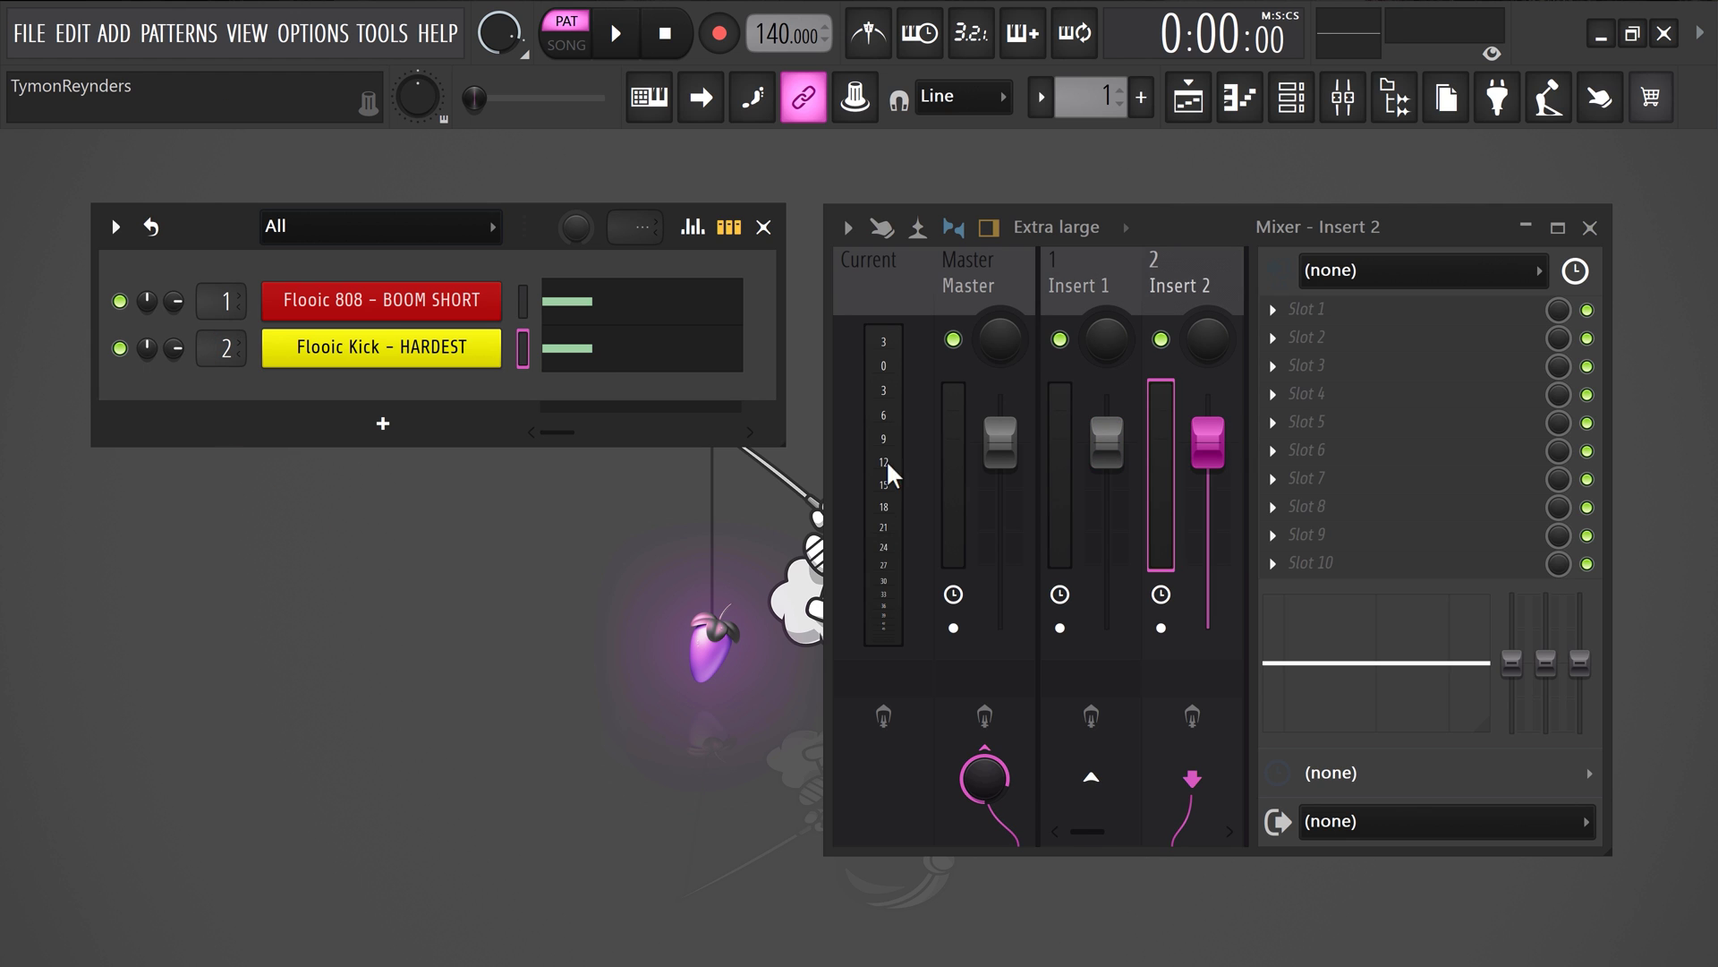
click(1095, 285)
key(F2)
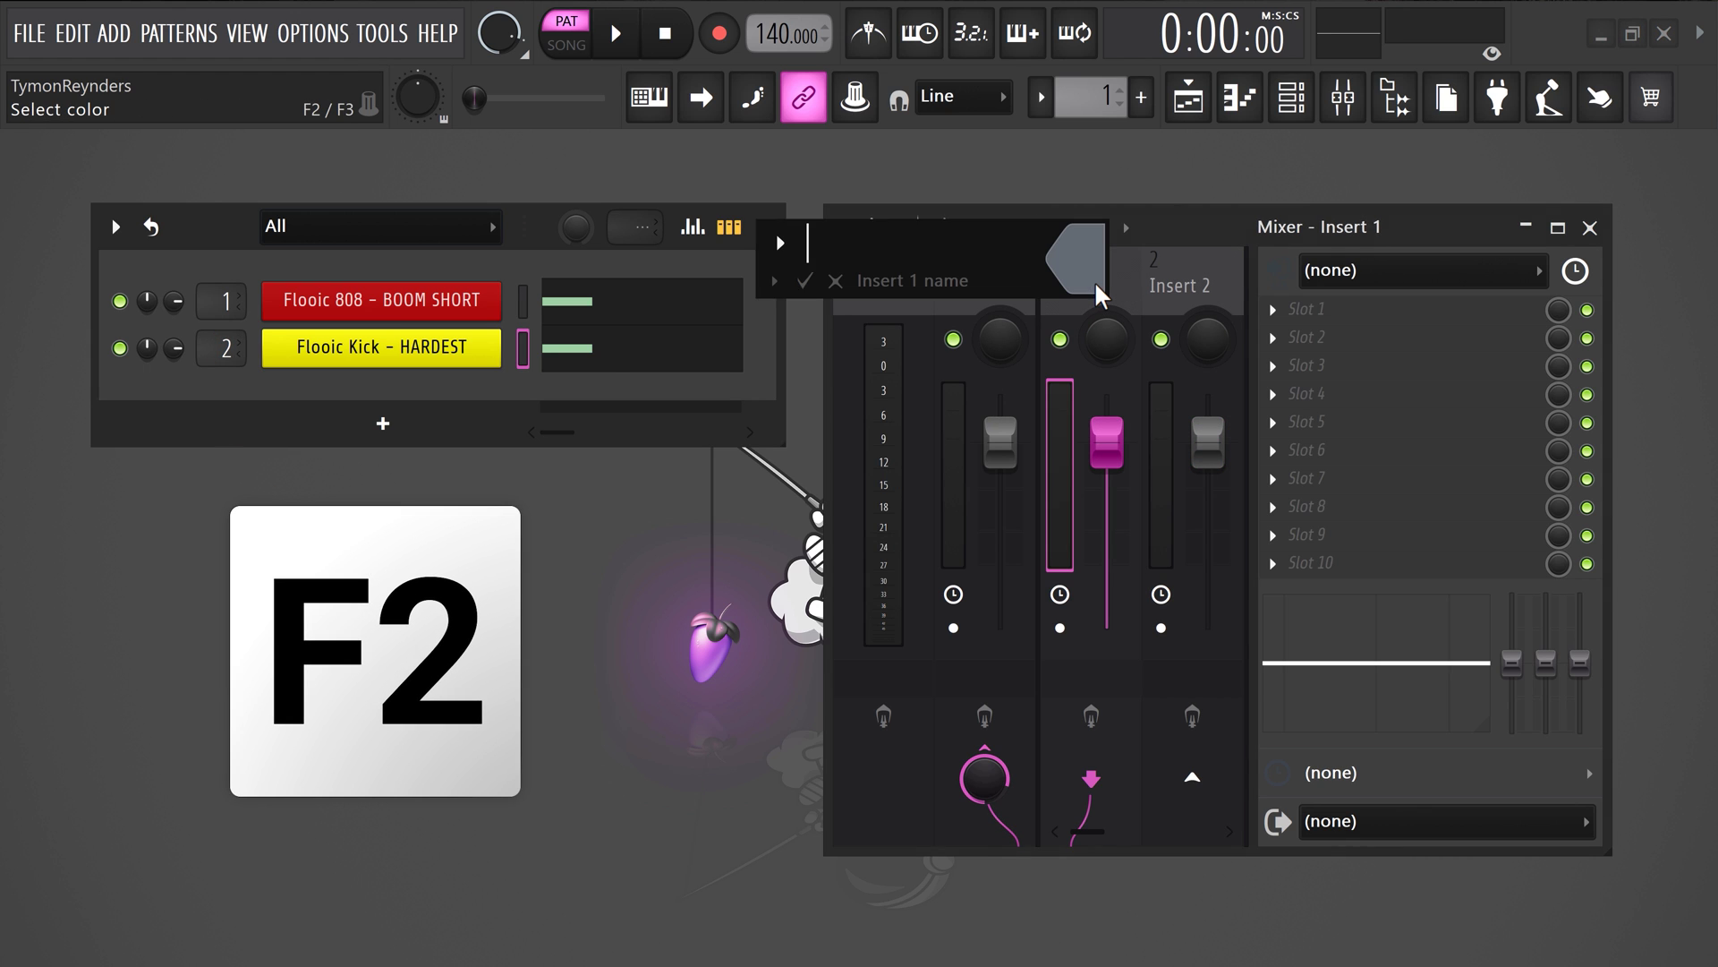
text(808)
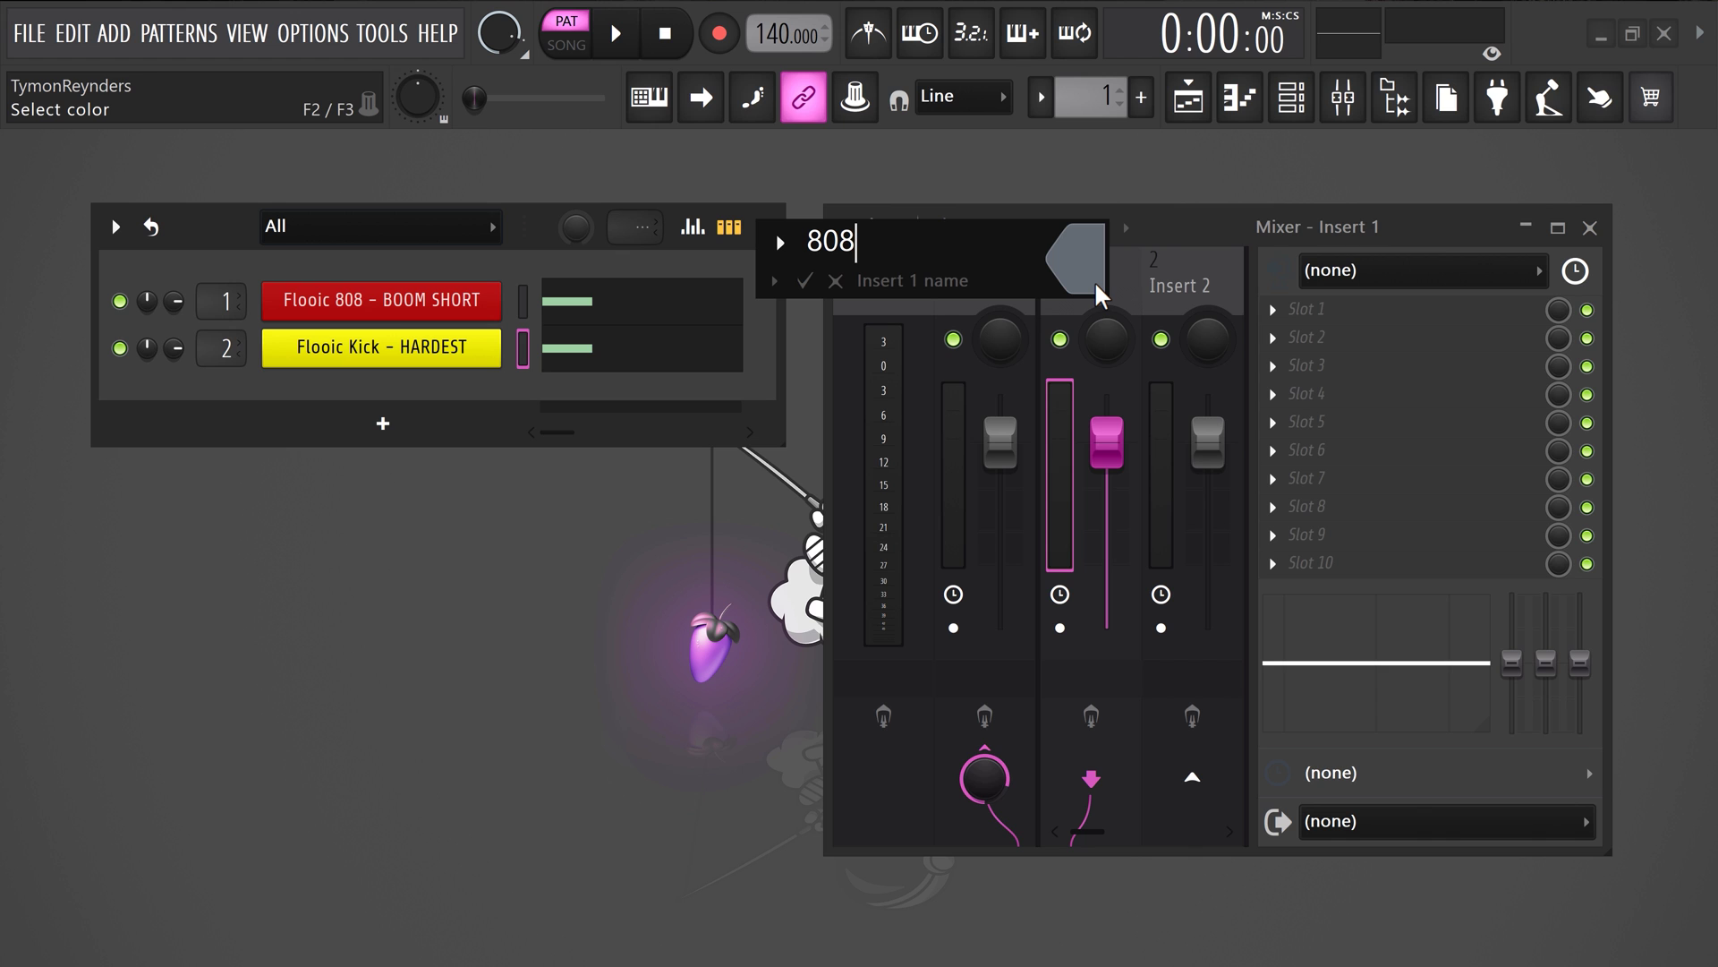
click(1082, 260)
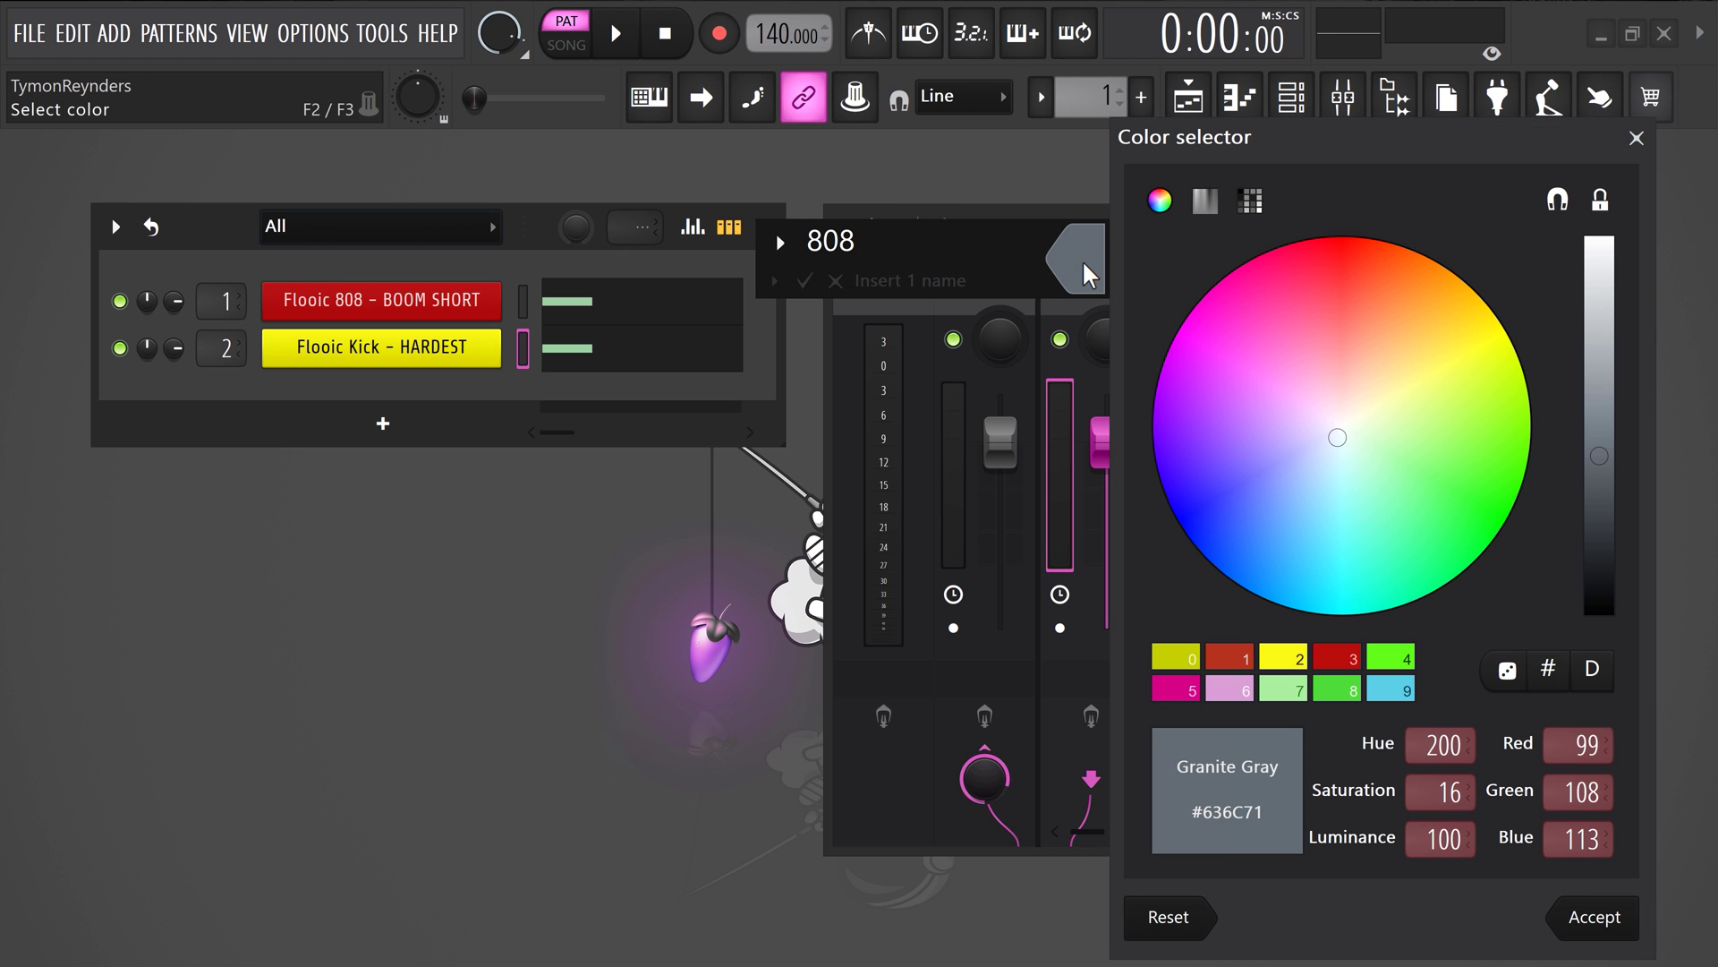
drag(1330, 421, 1359, 295)
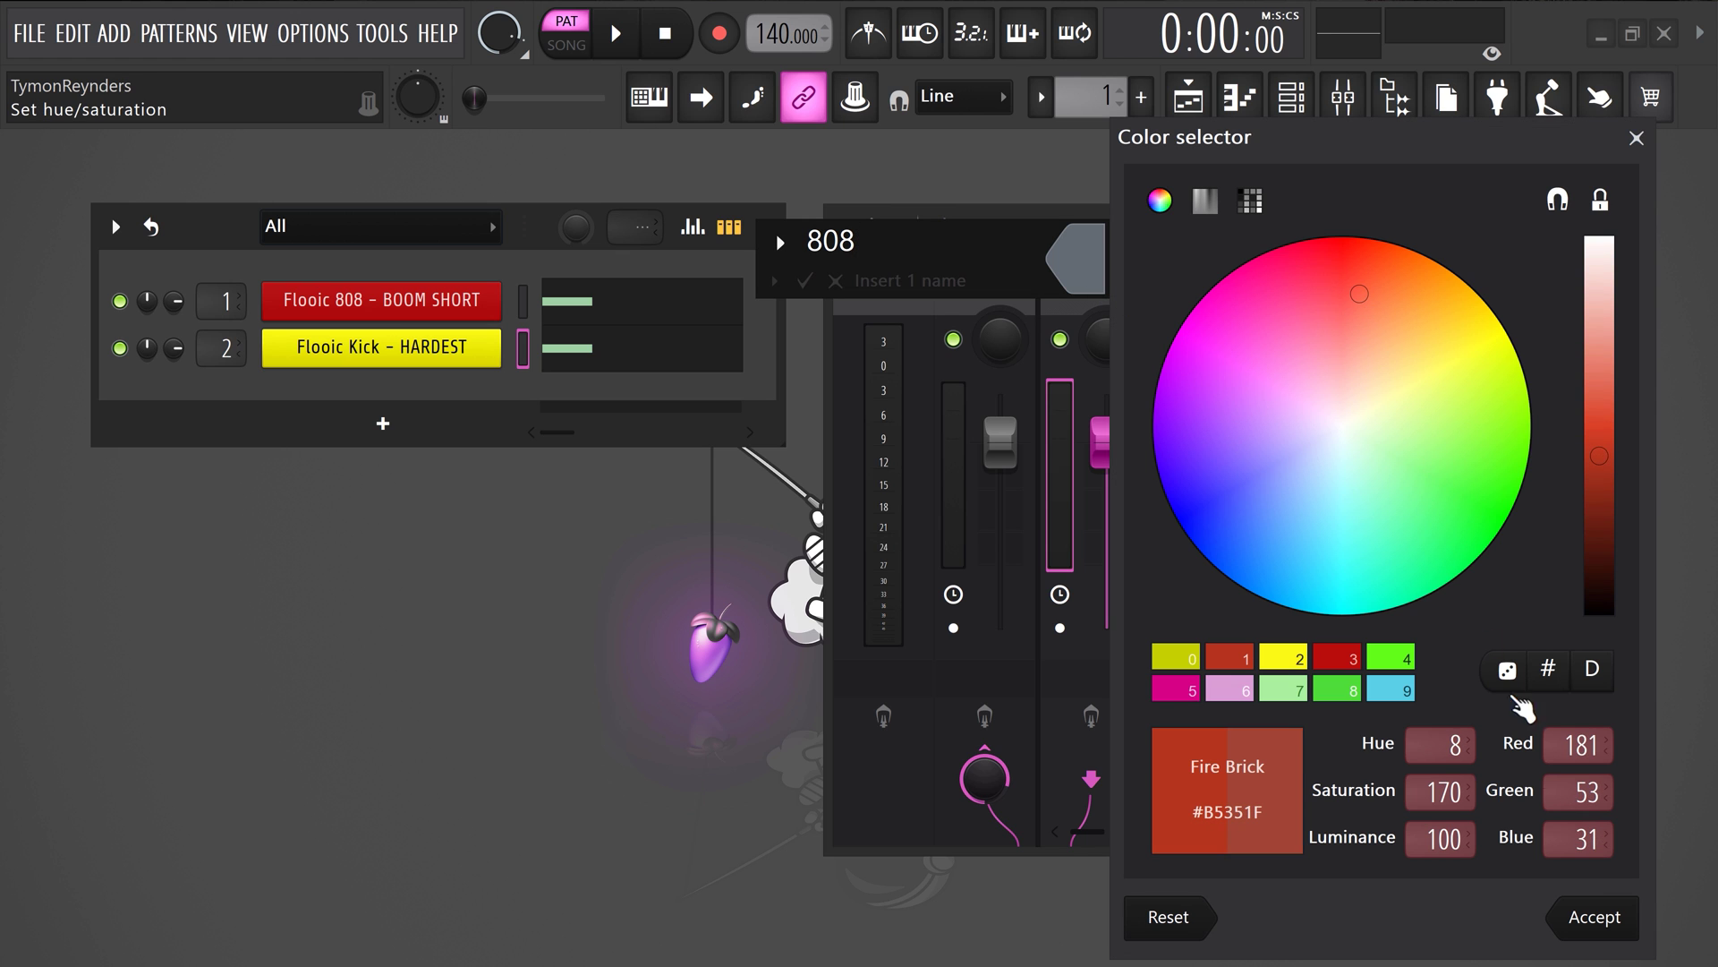
click(1594, 915)
click(804, 280)
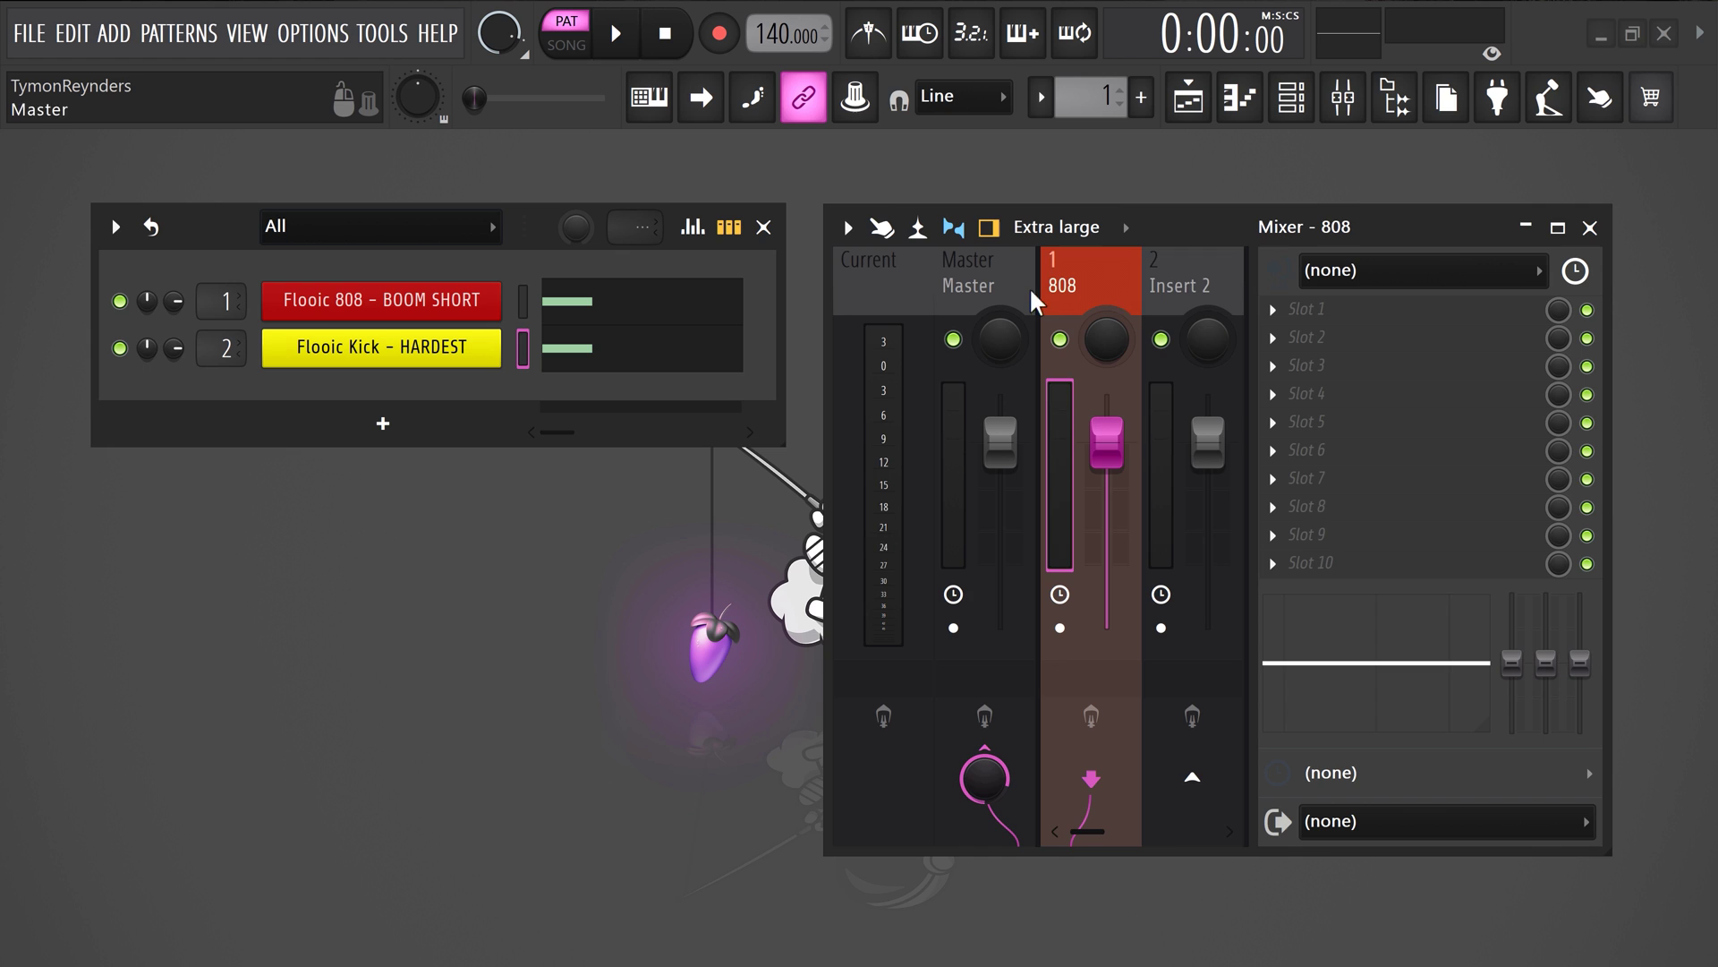
Step: Rename mixer insert 2 to 'Kick'
click(1194, 266)
key(F2)
text(Kick)
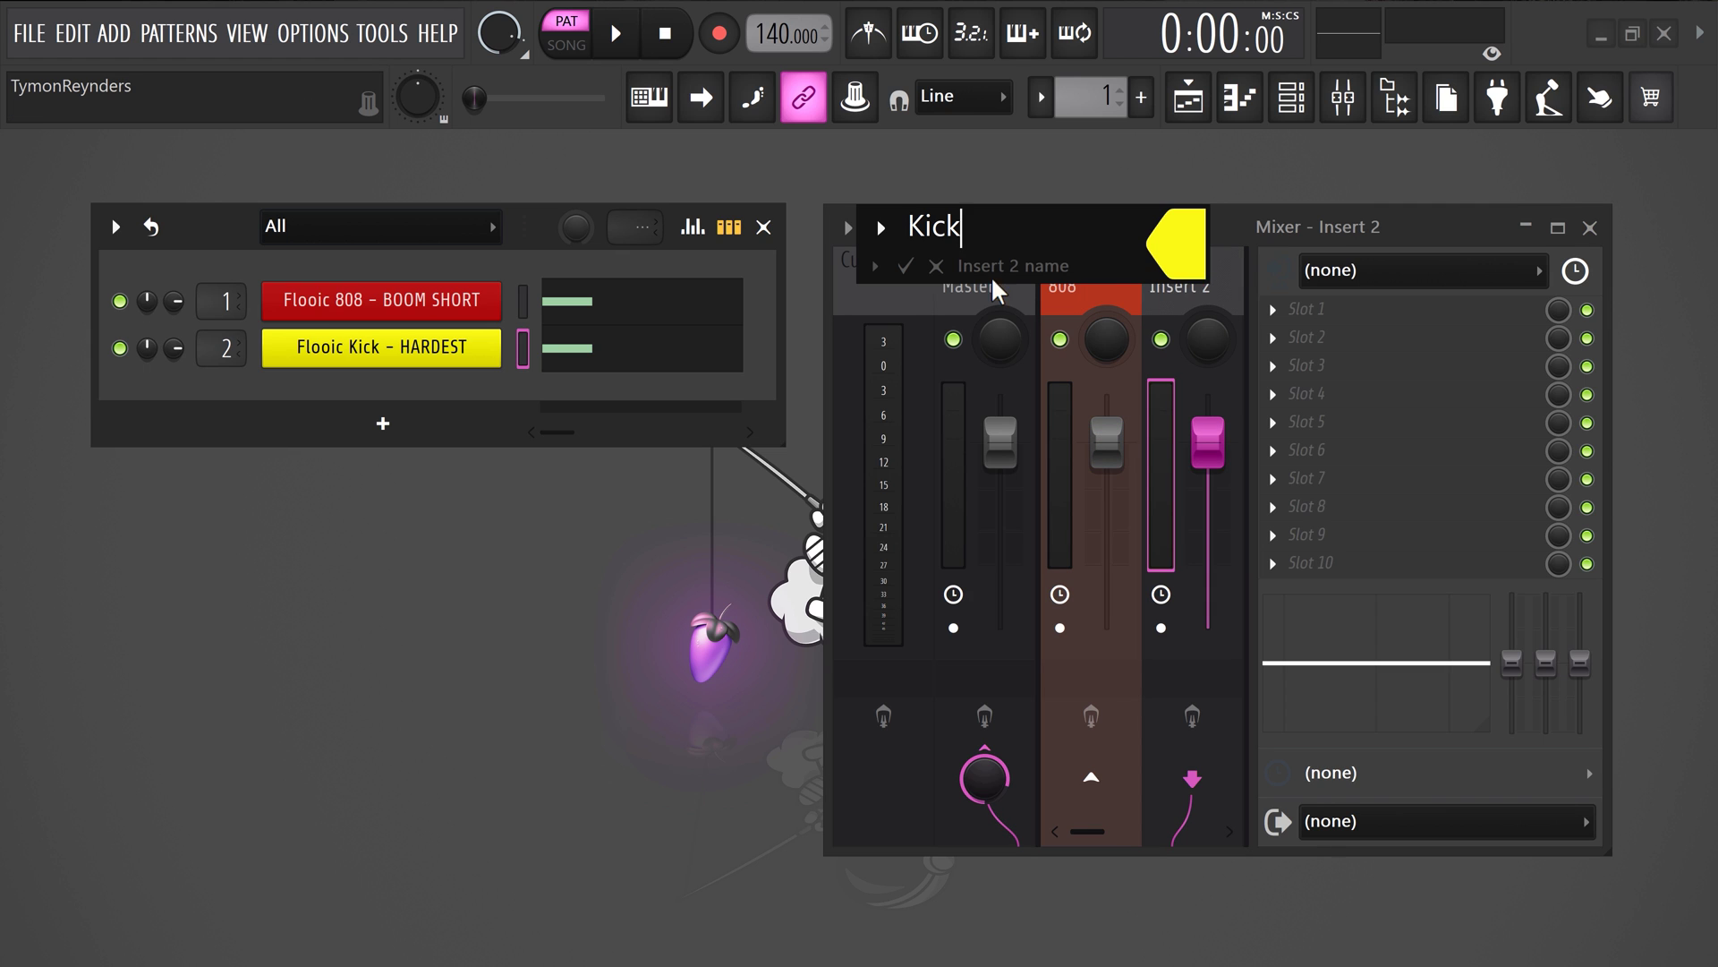
click(907, 266)
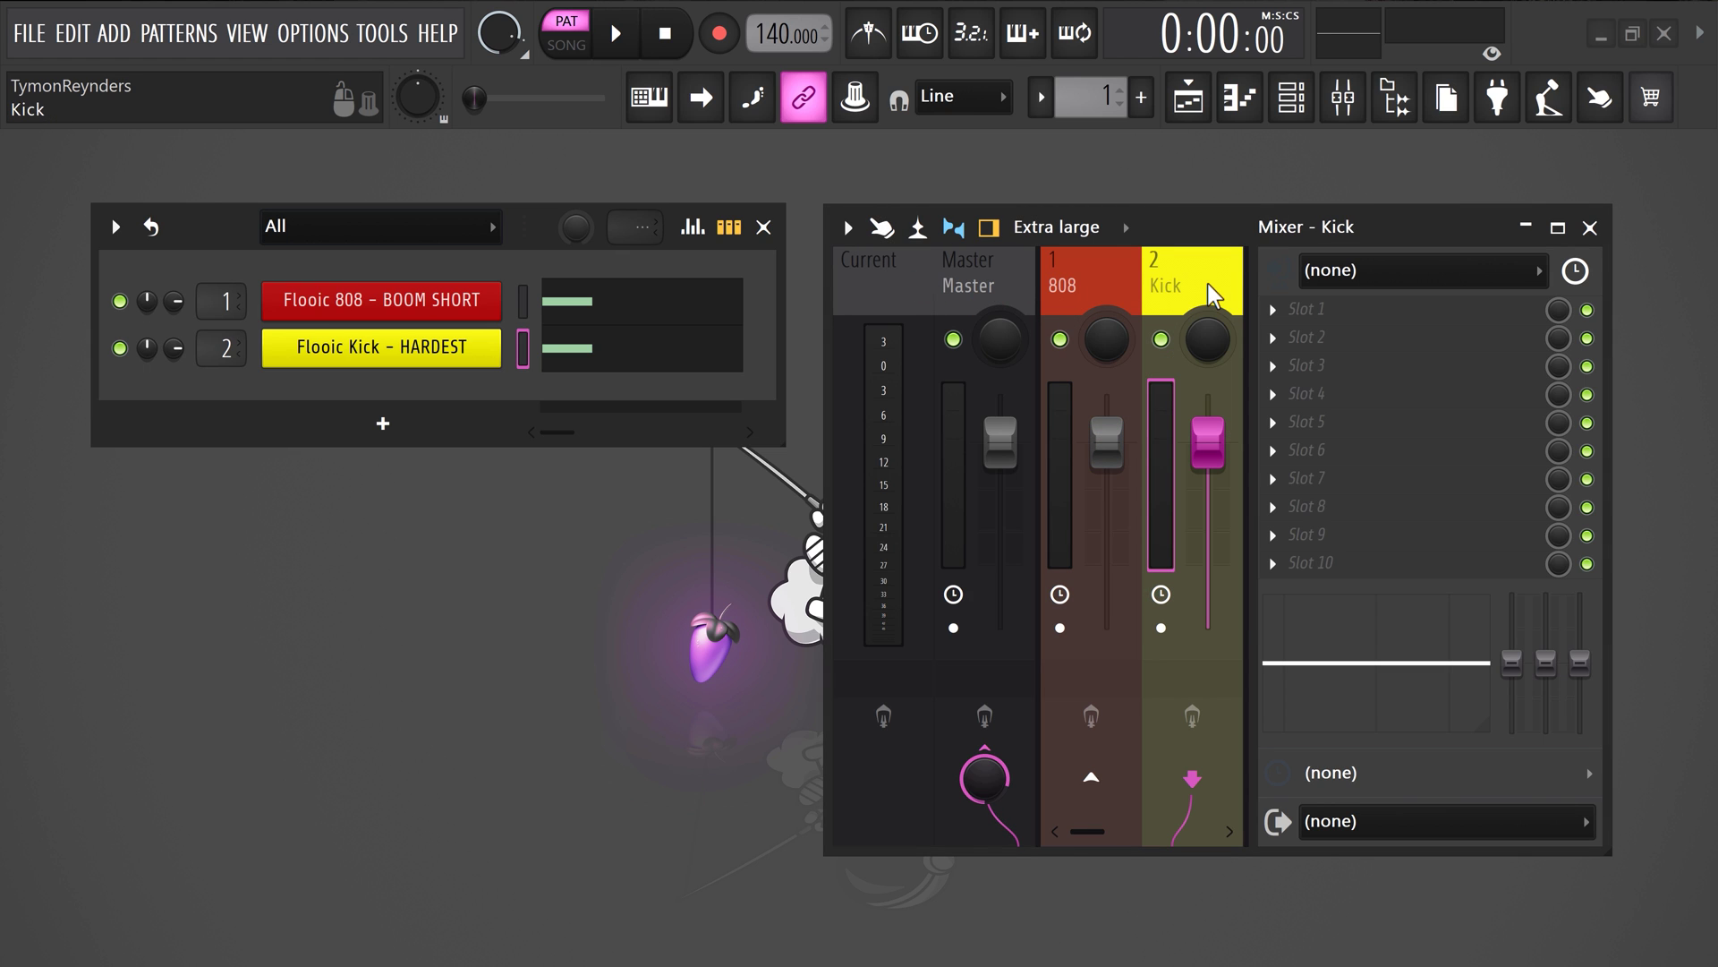
Step: Sidechain the Kick track into the 808 track and select the 808 insert
right_click(1106, 815)
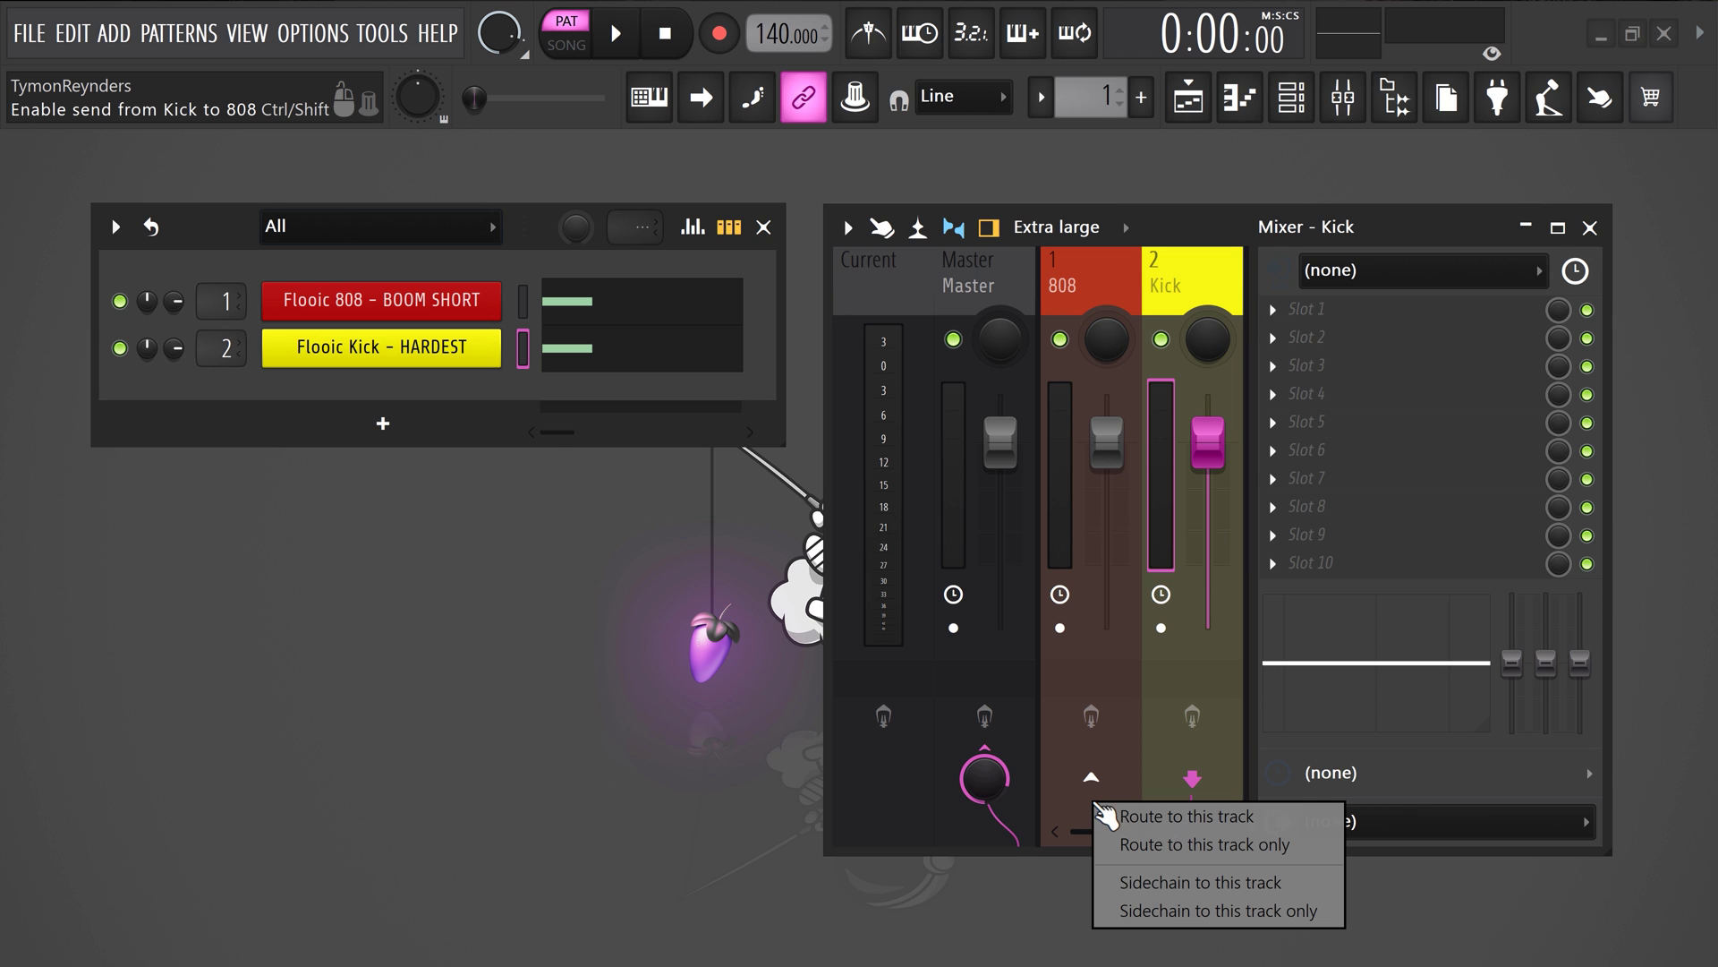
click(1131, 877)
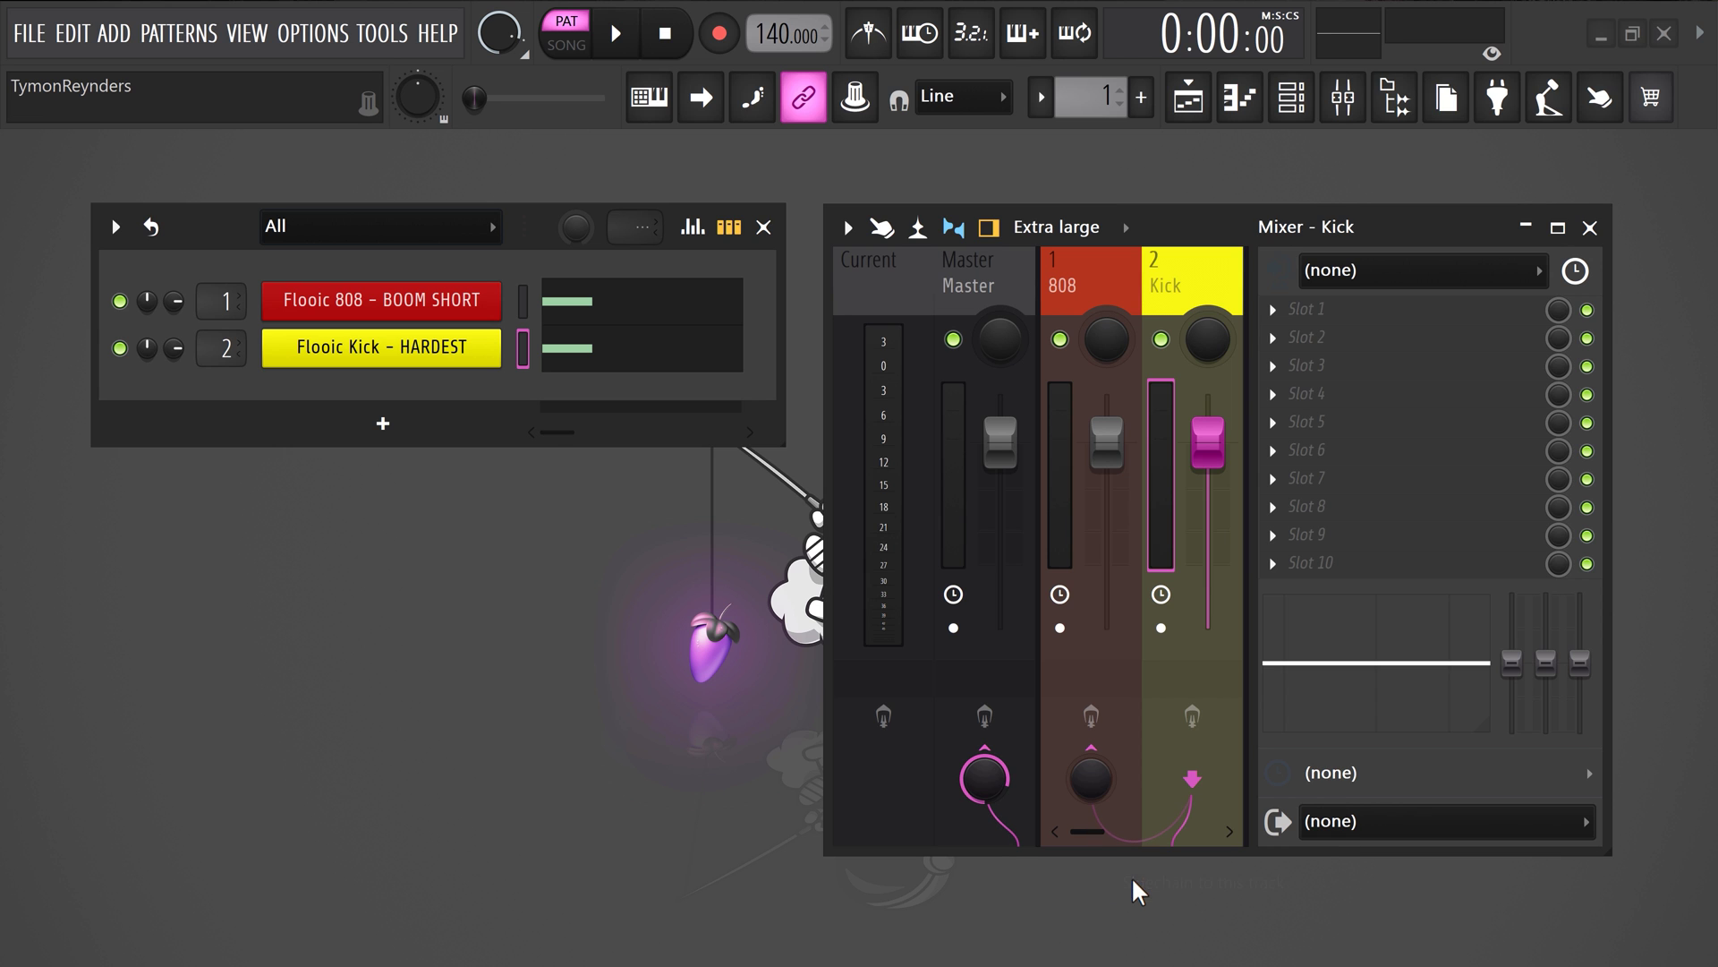
click(1056, 285)
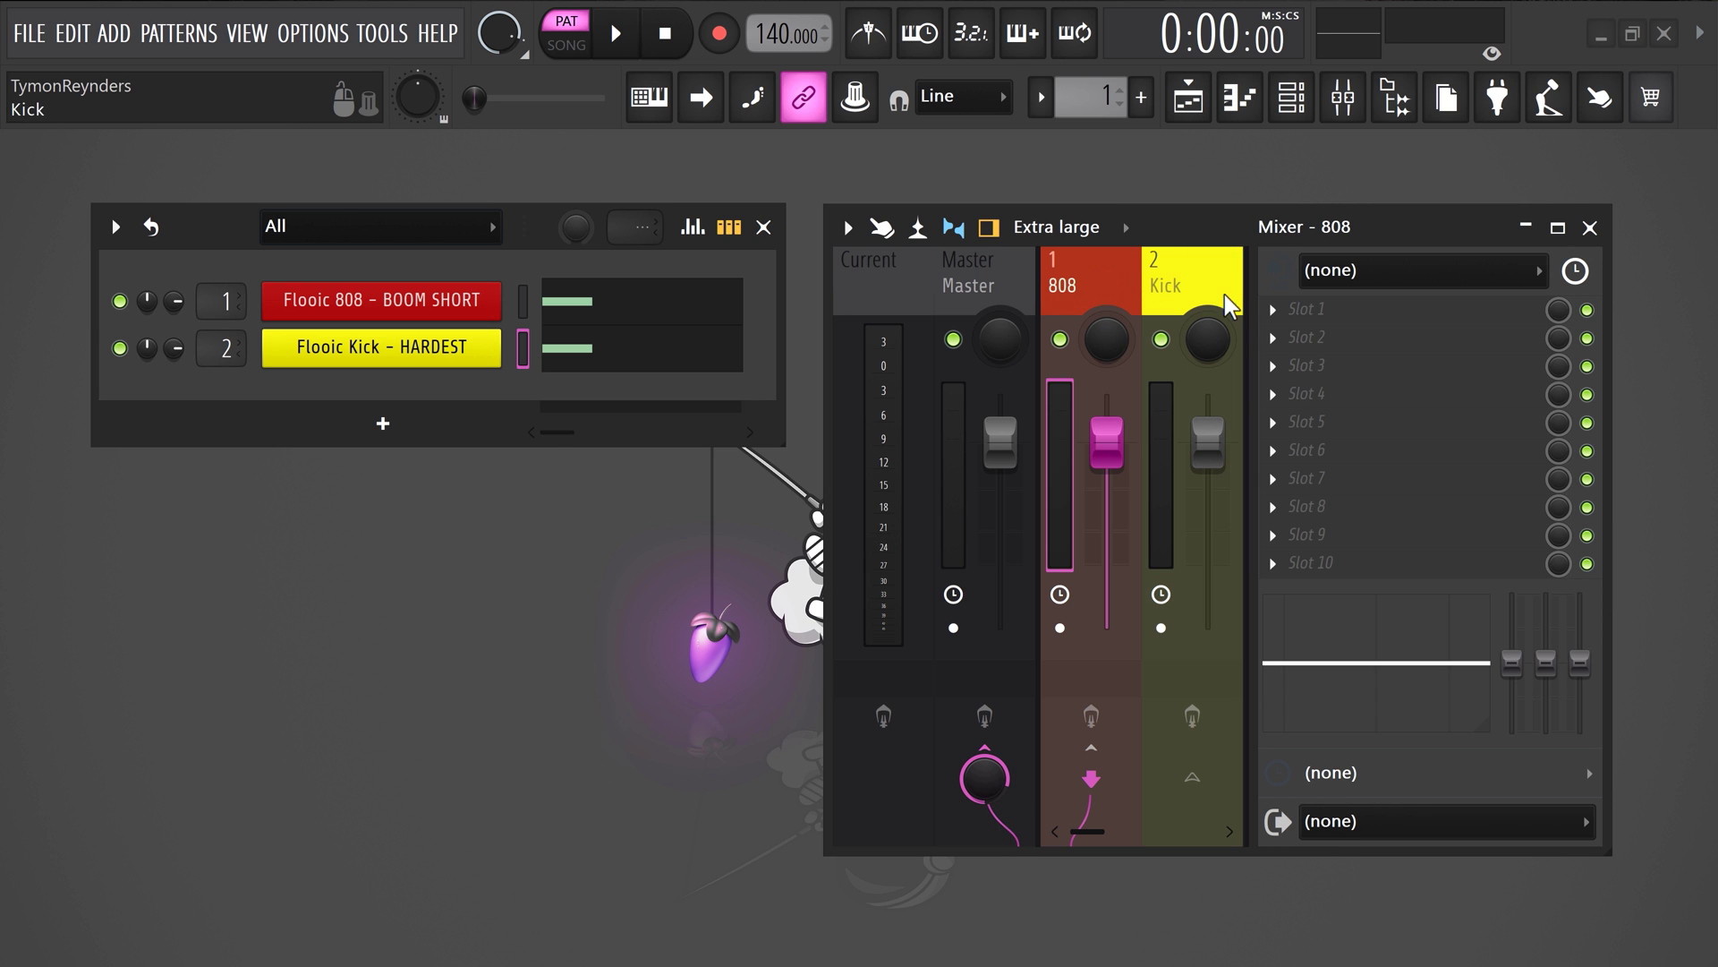
Step: Add Fruity Limiter to the 808 insert in COMP mode, sidechained from the Kick track
click(1267, 310)
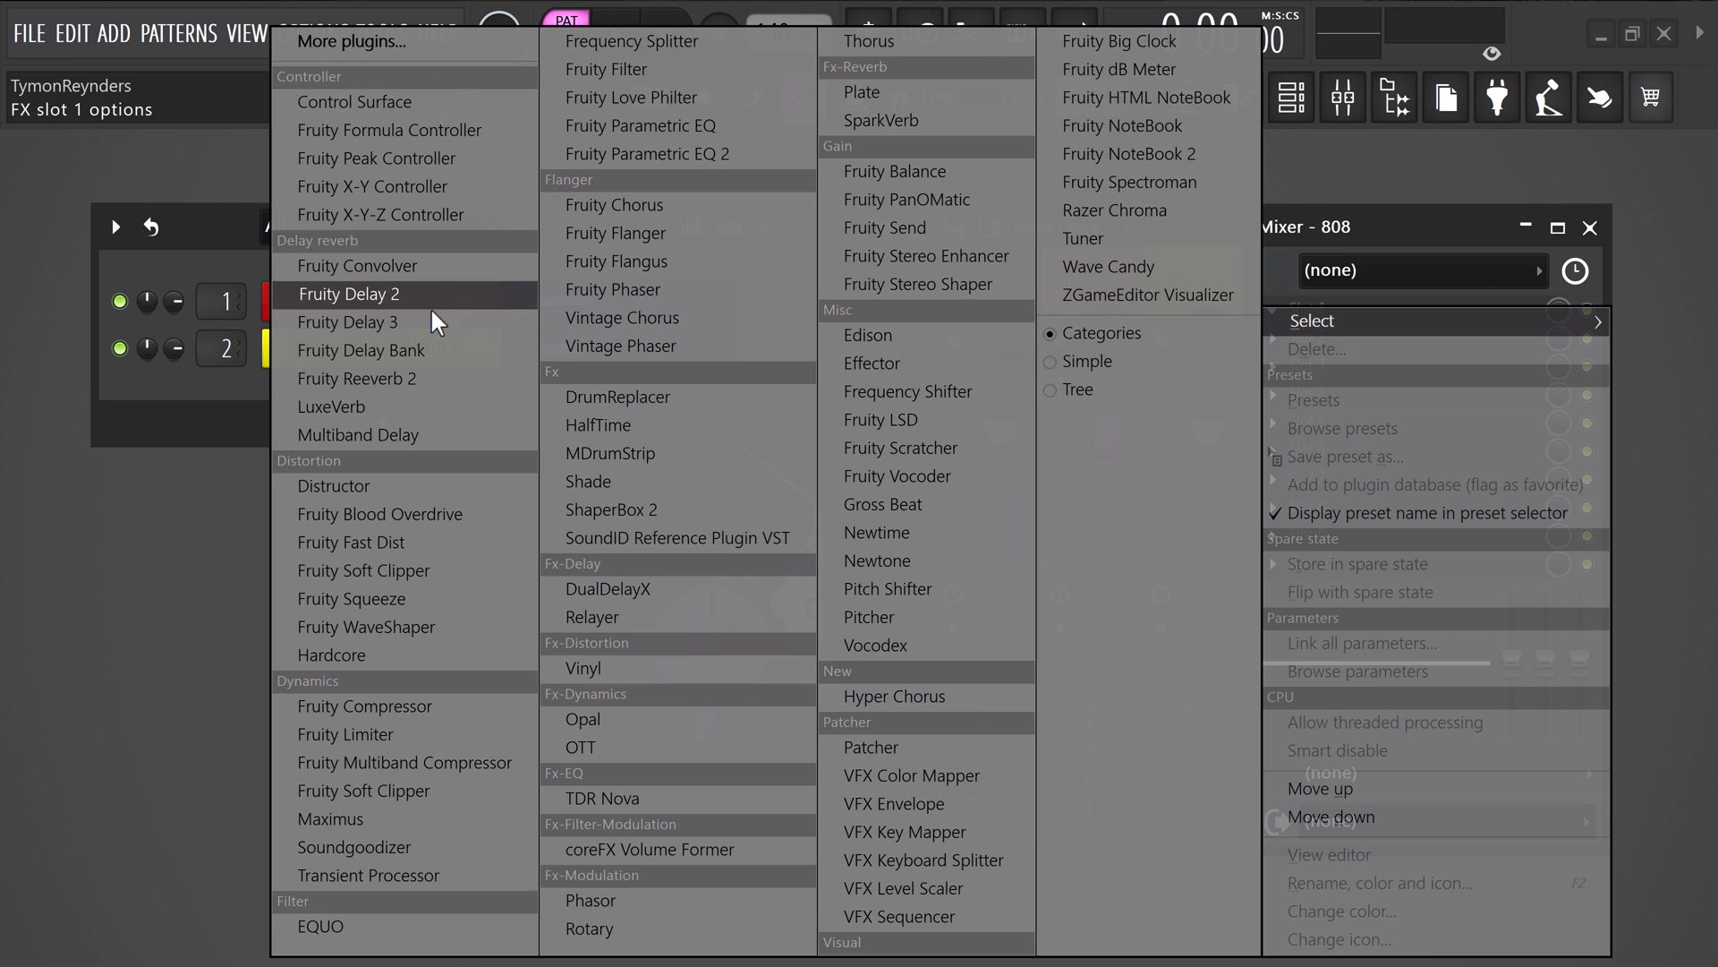
click(392, 734)
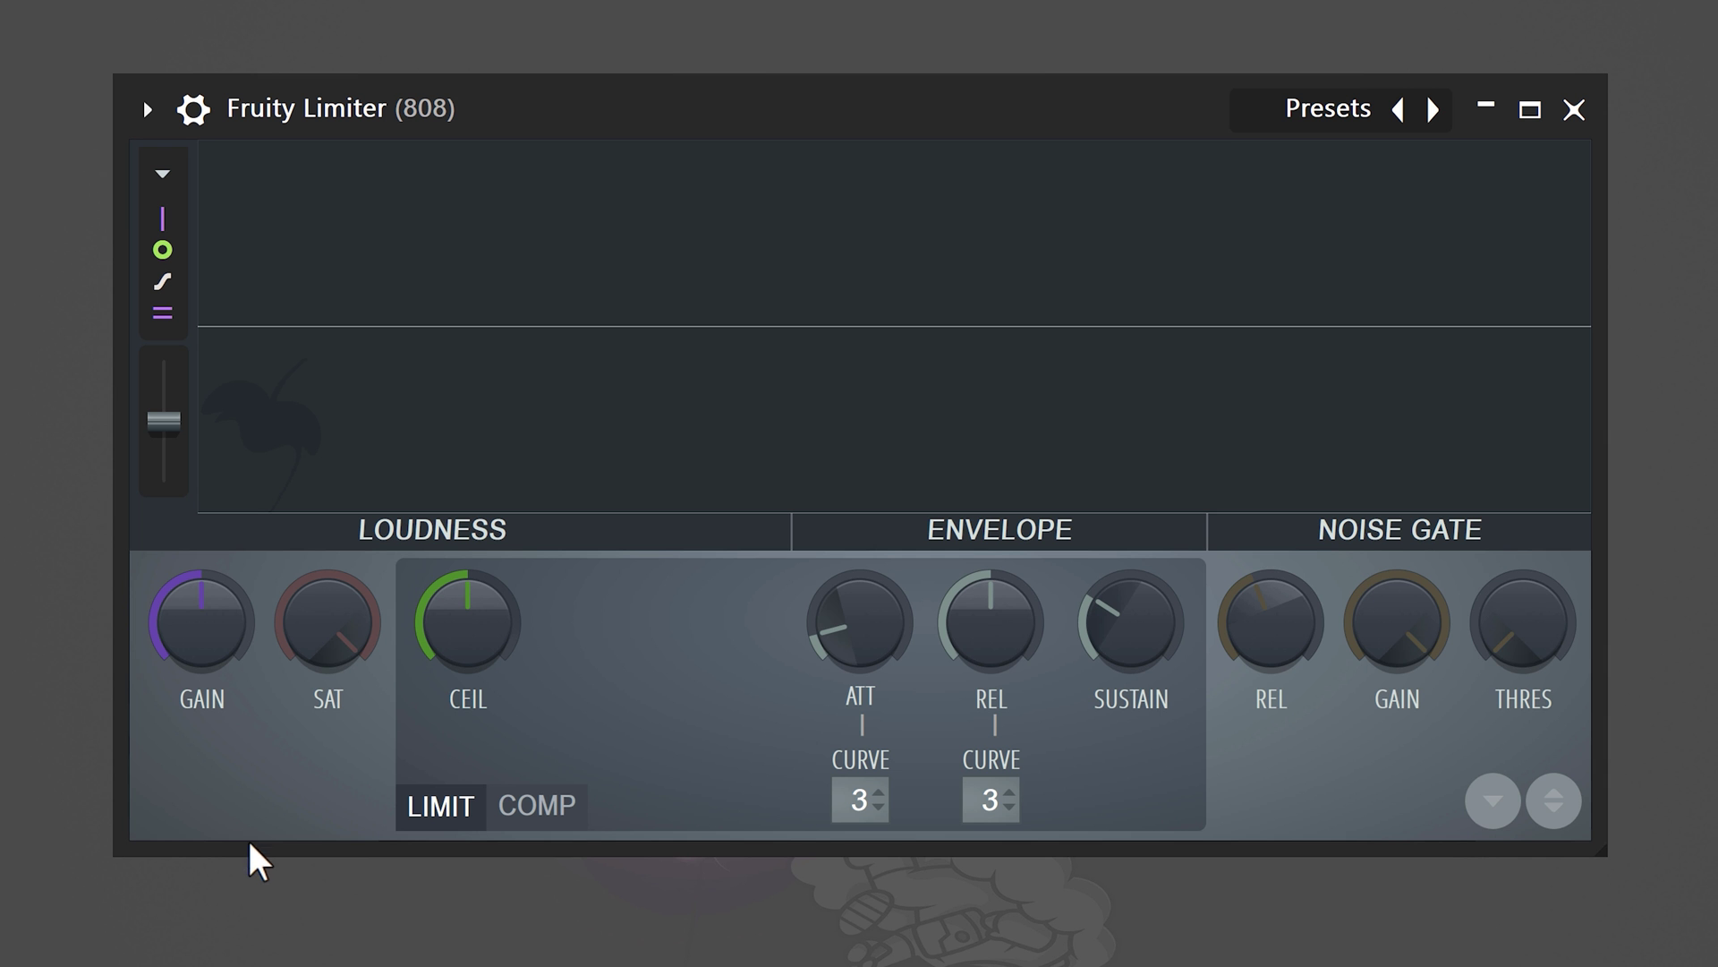
click(573, 822)
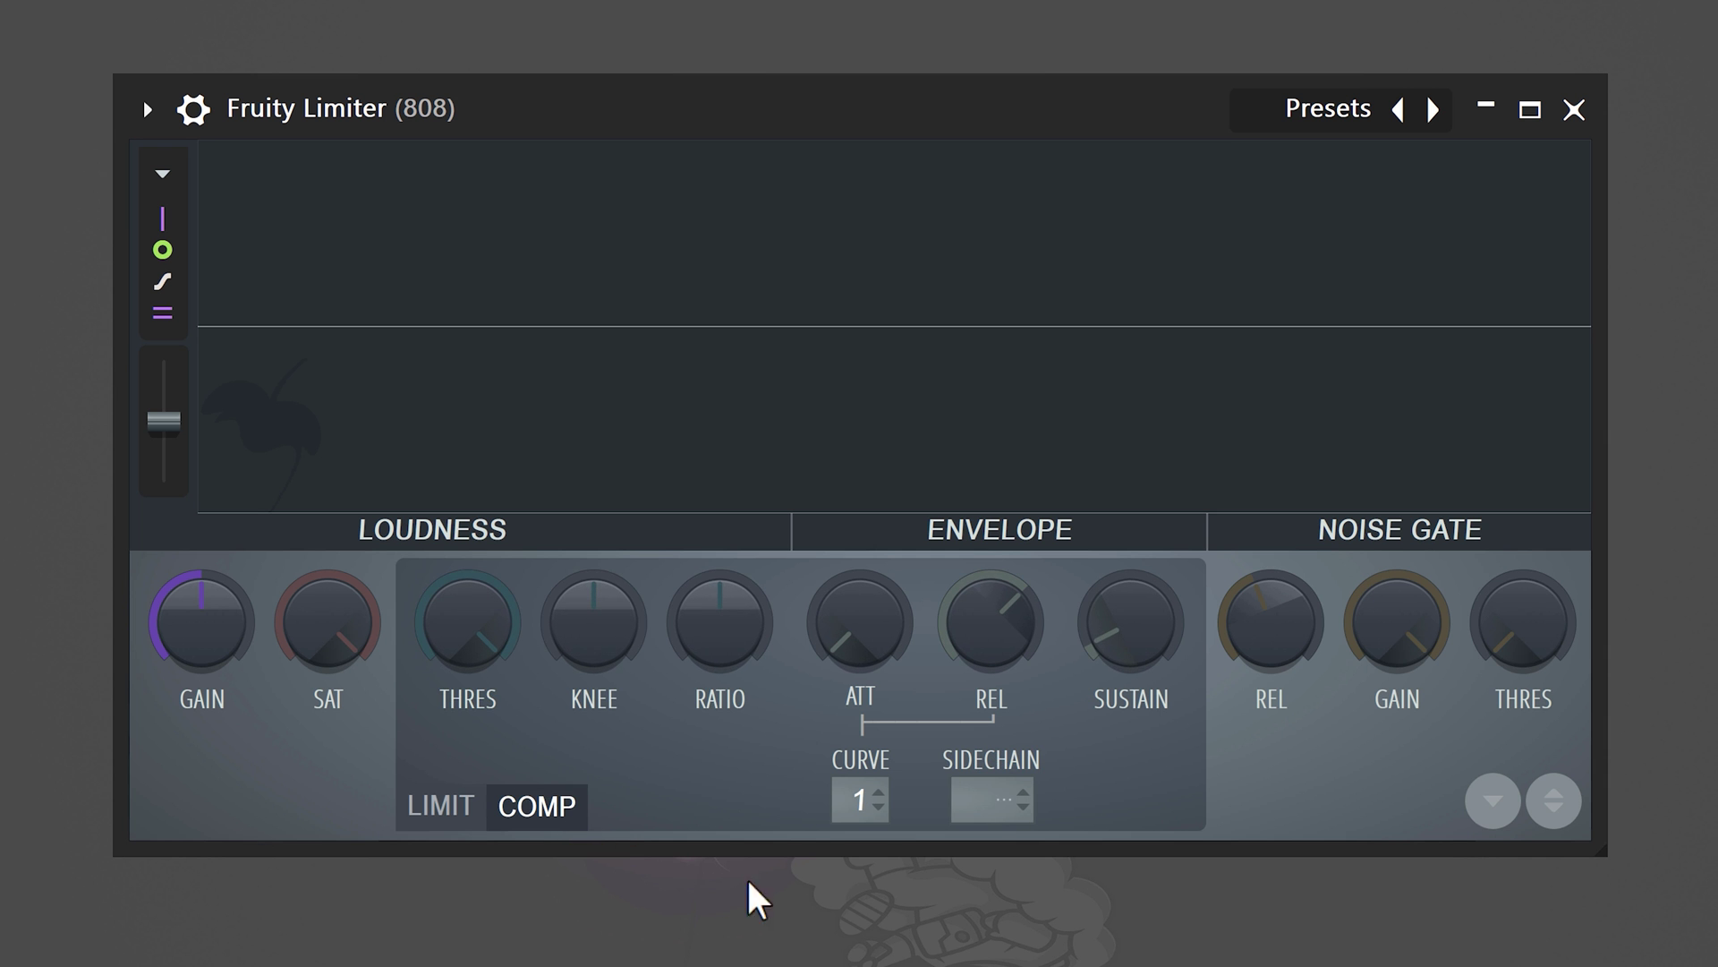
click(984, 805)
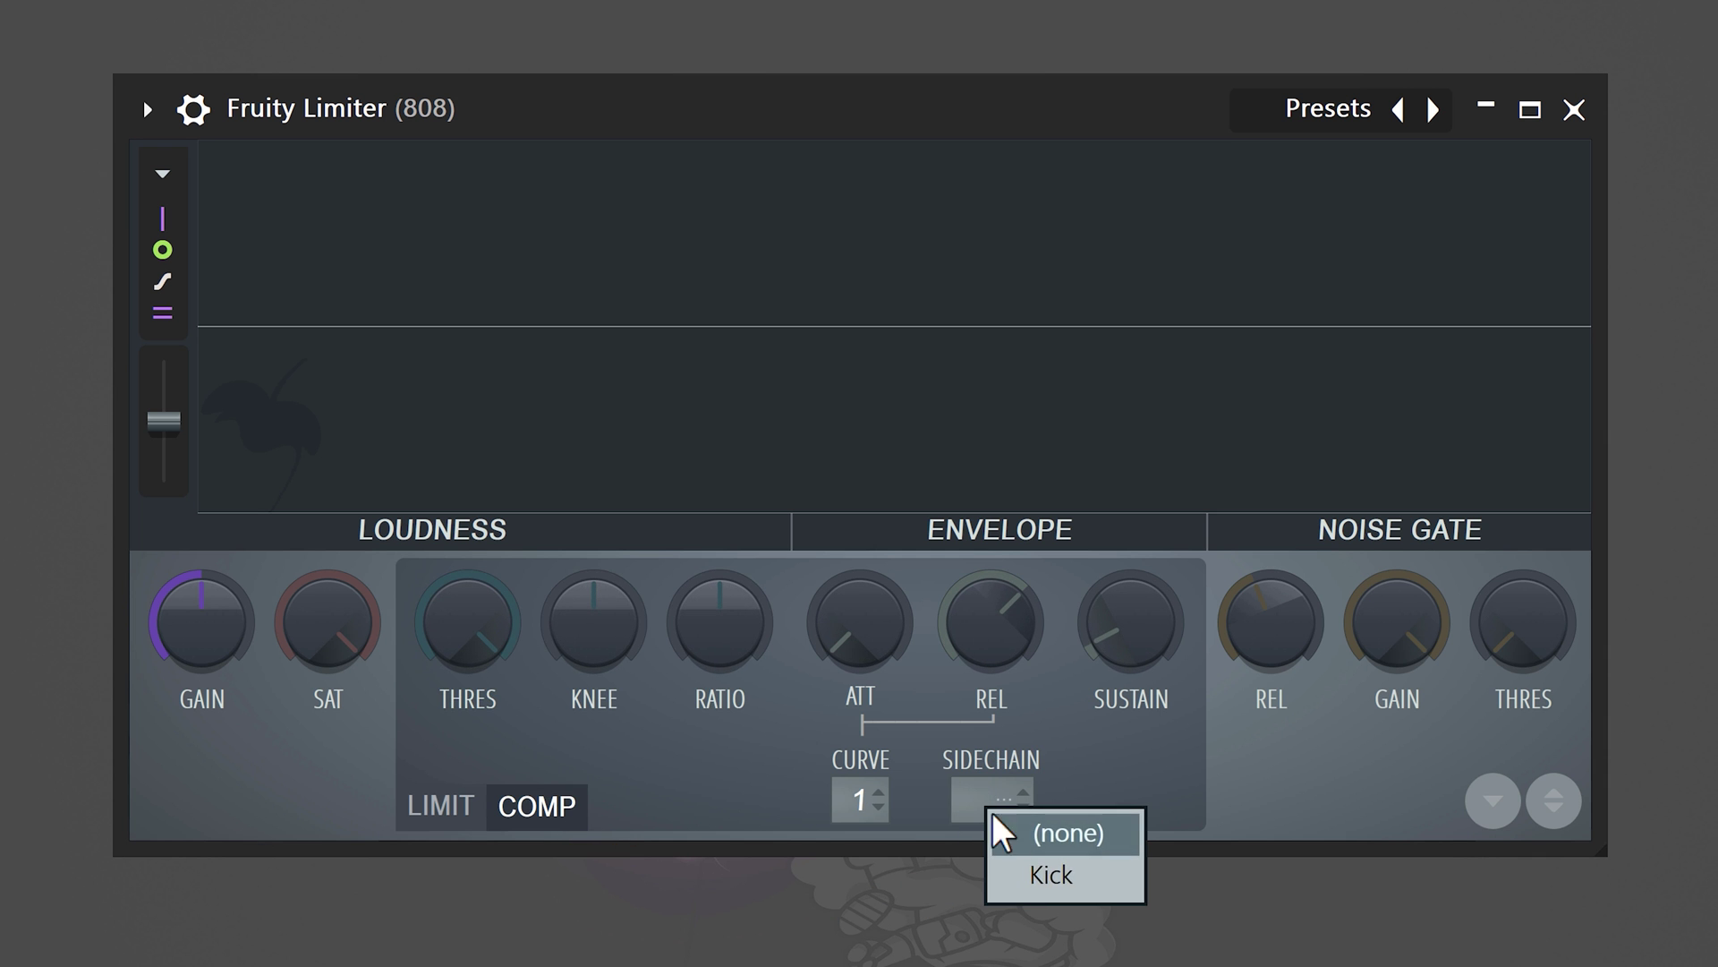
click(1029, 886)
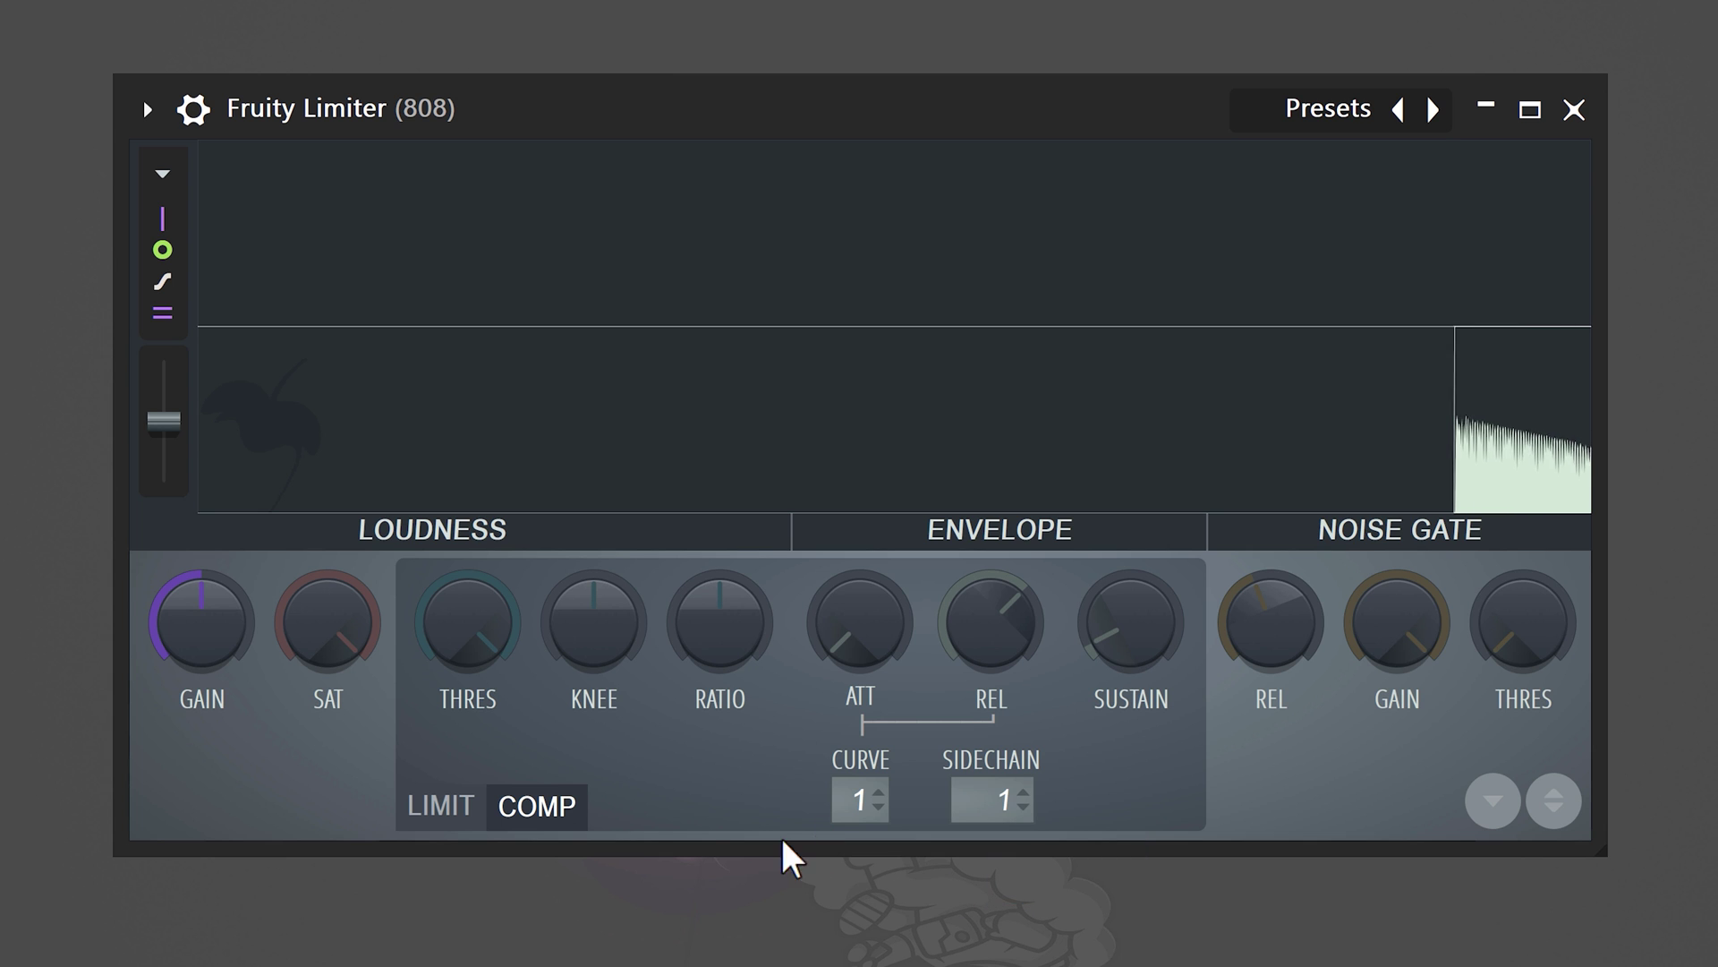
Step: Lower the compressor threshold, raise the ratio, slow the attack and shorten the release
drag(467, 622, 467, 698)
drag(720, 622, 719, 555)
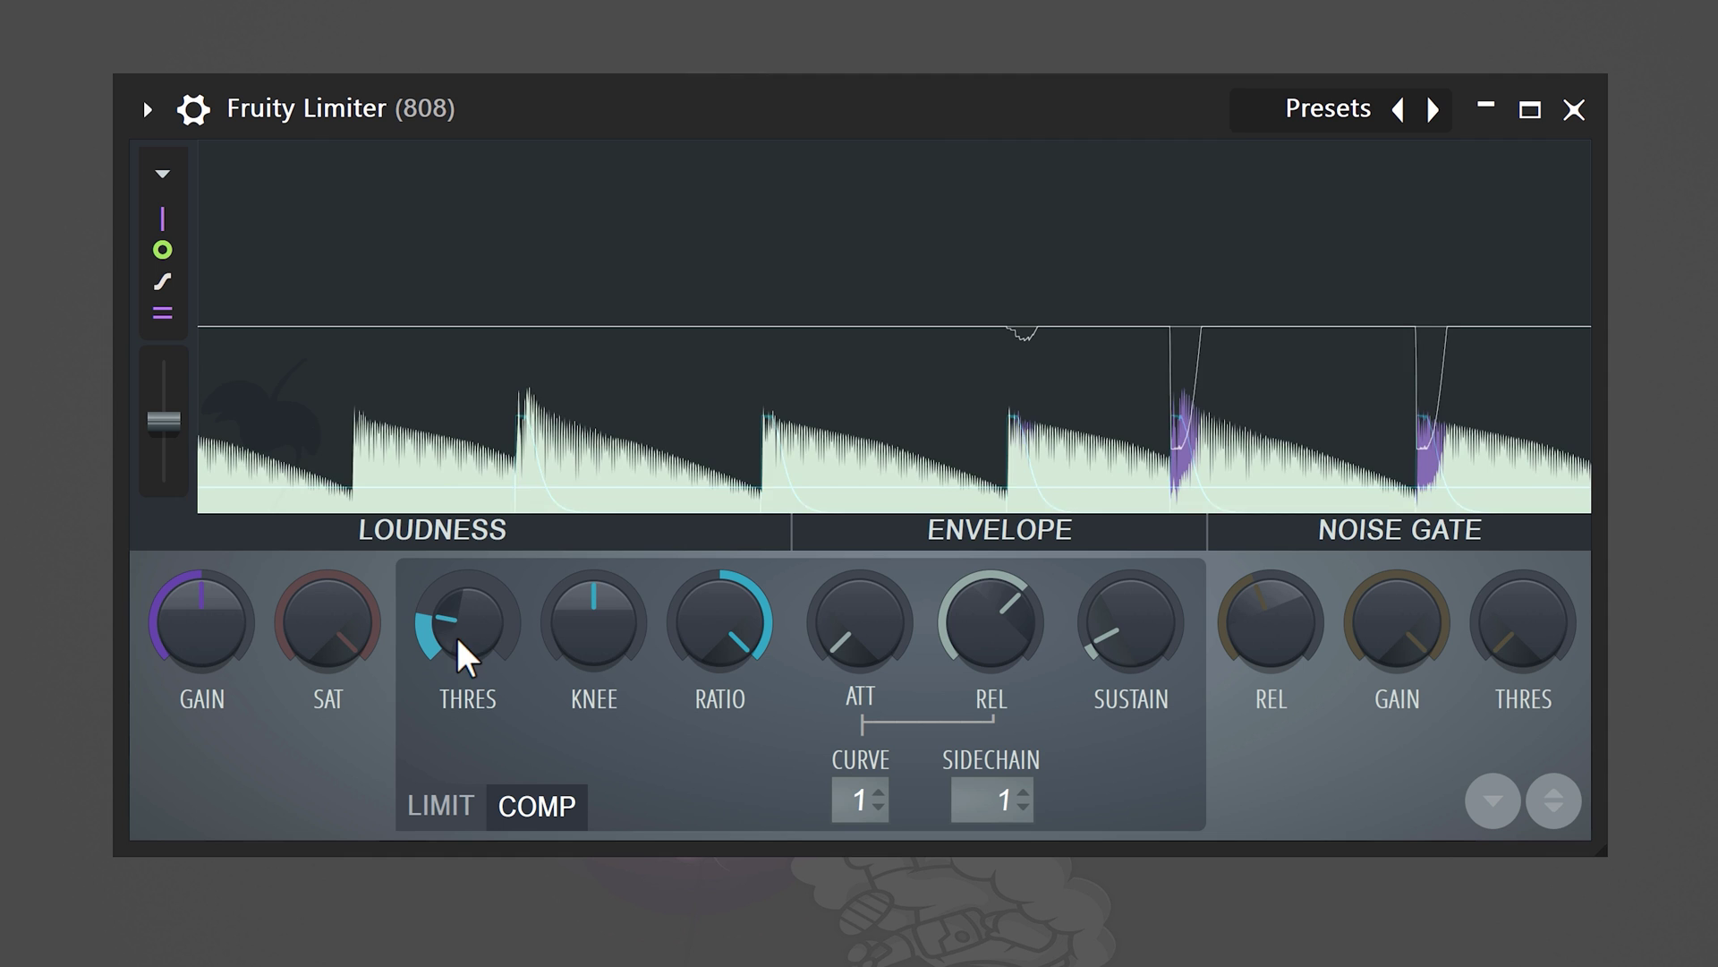
drag(467, 658, 468, 698)
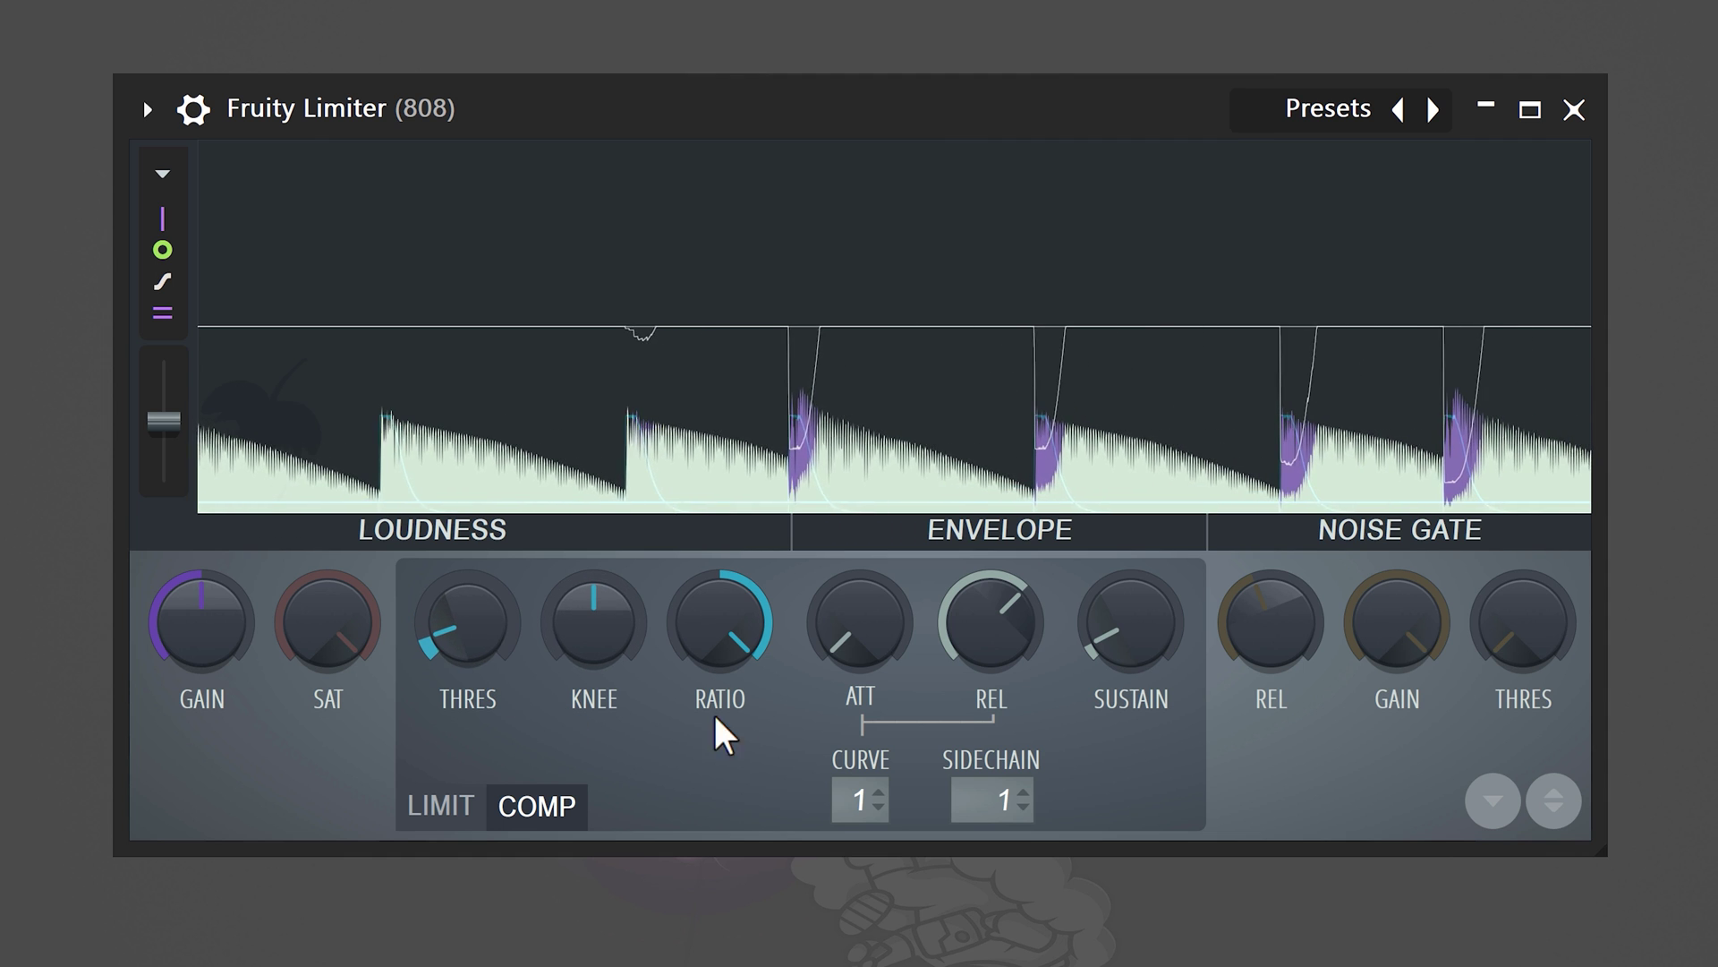
drag(832, 652, 833, 614)
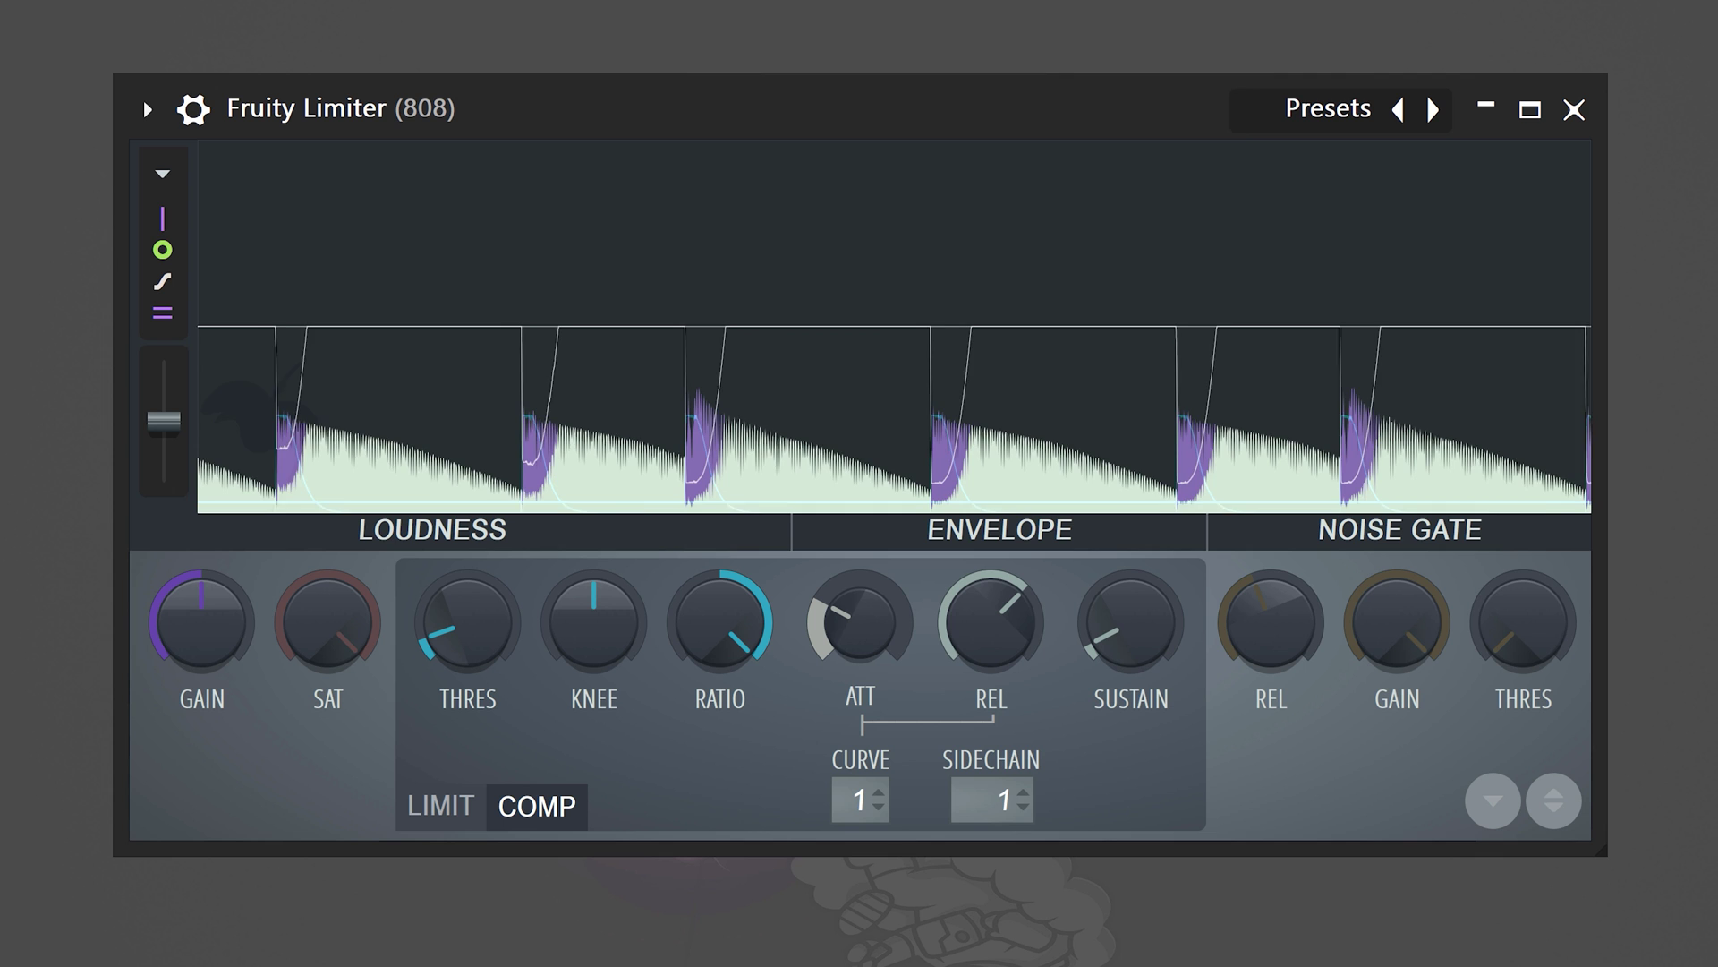
drag(953, 652, 954, 700)
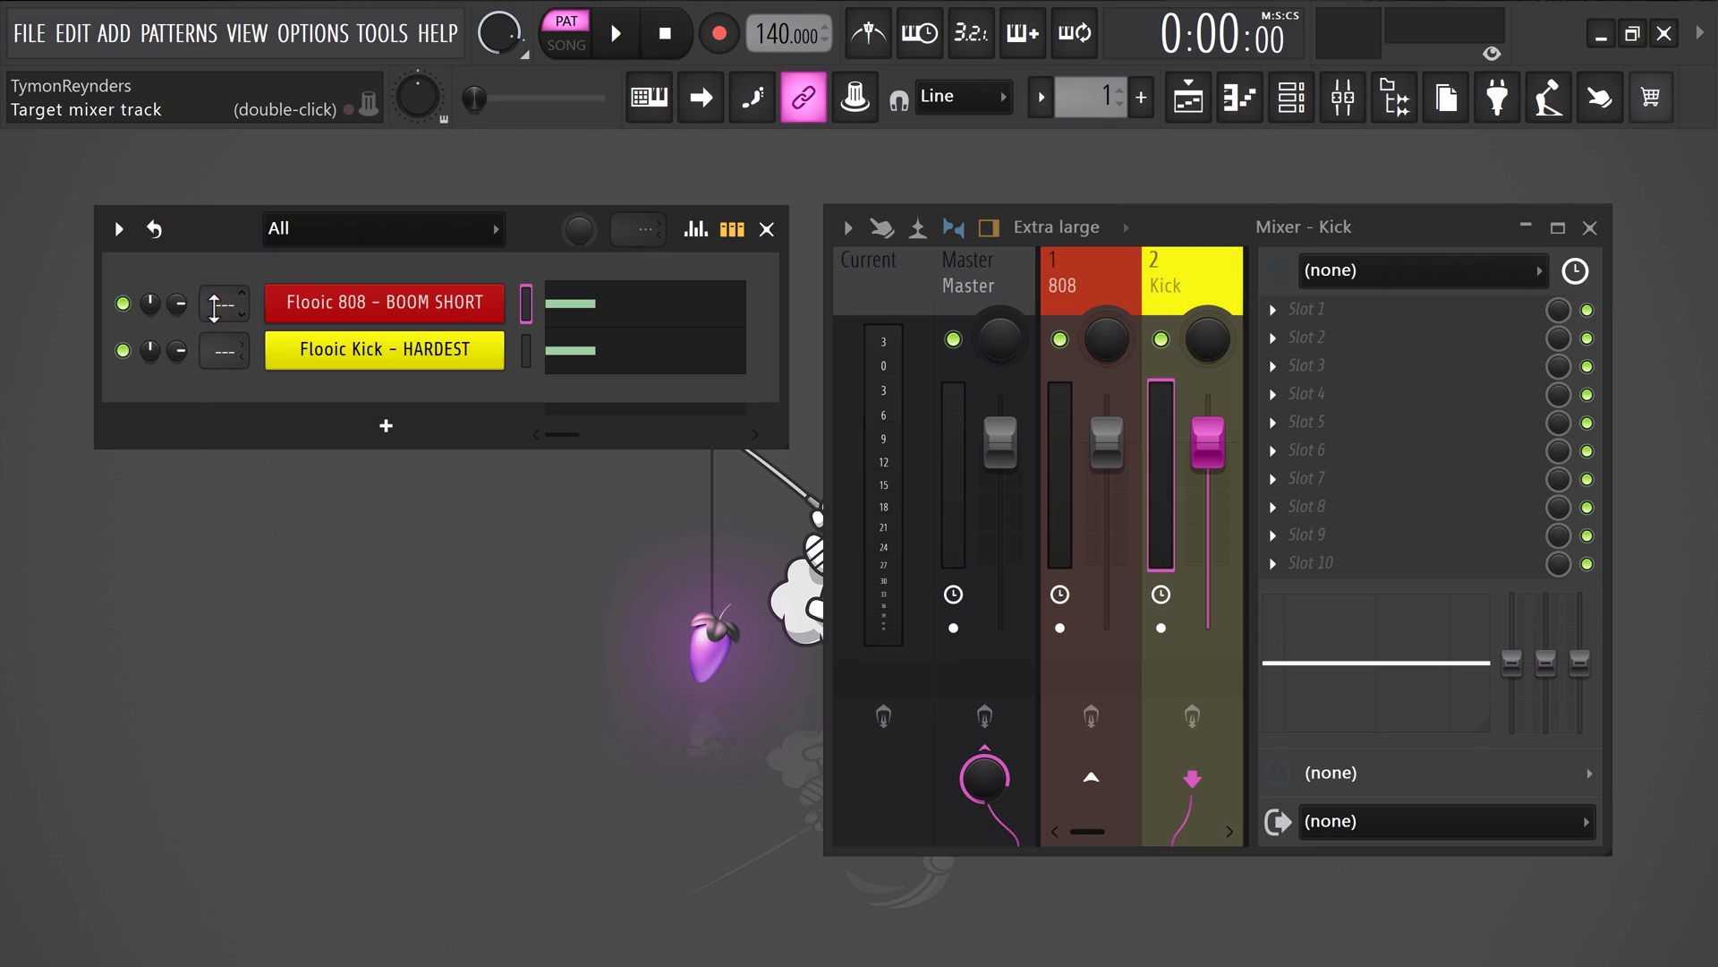
Step: Set the Kick channel's target mixer track to 2 in the Channel Rack
scroll(210, 347, up, 1)
Step: Load Fruity Parametric EQ 2 into the 808 track's first effect slot
click(1080, 285)
click(1280, 313)
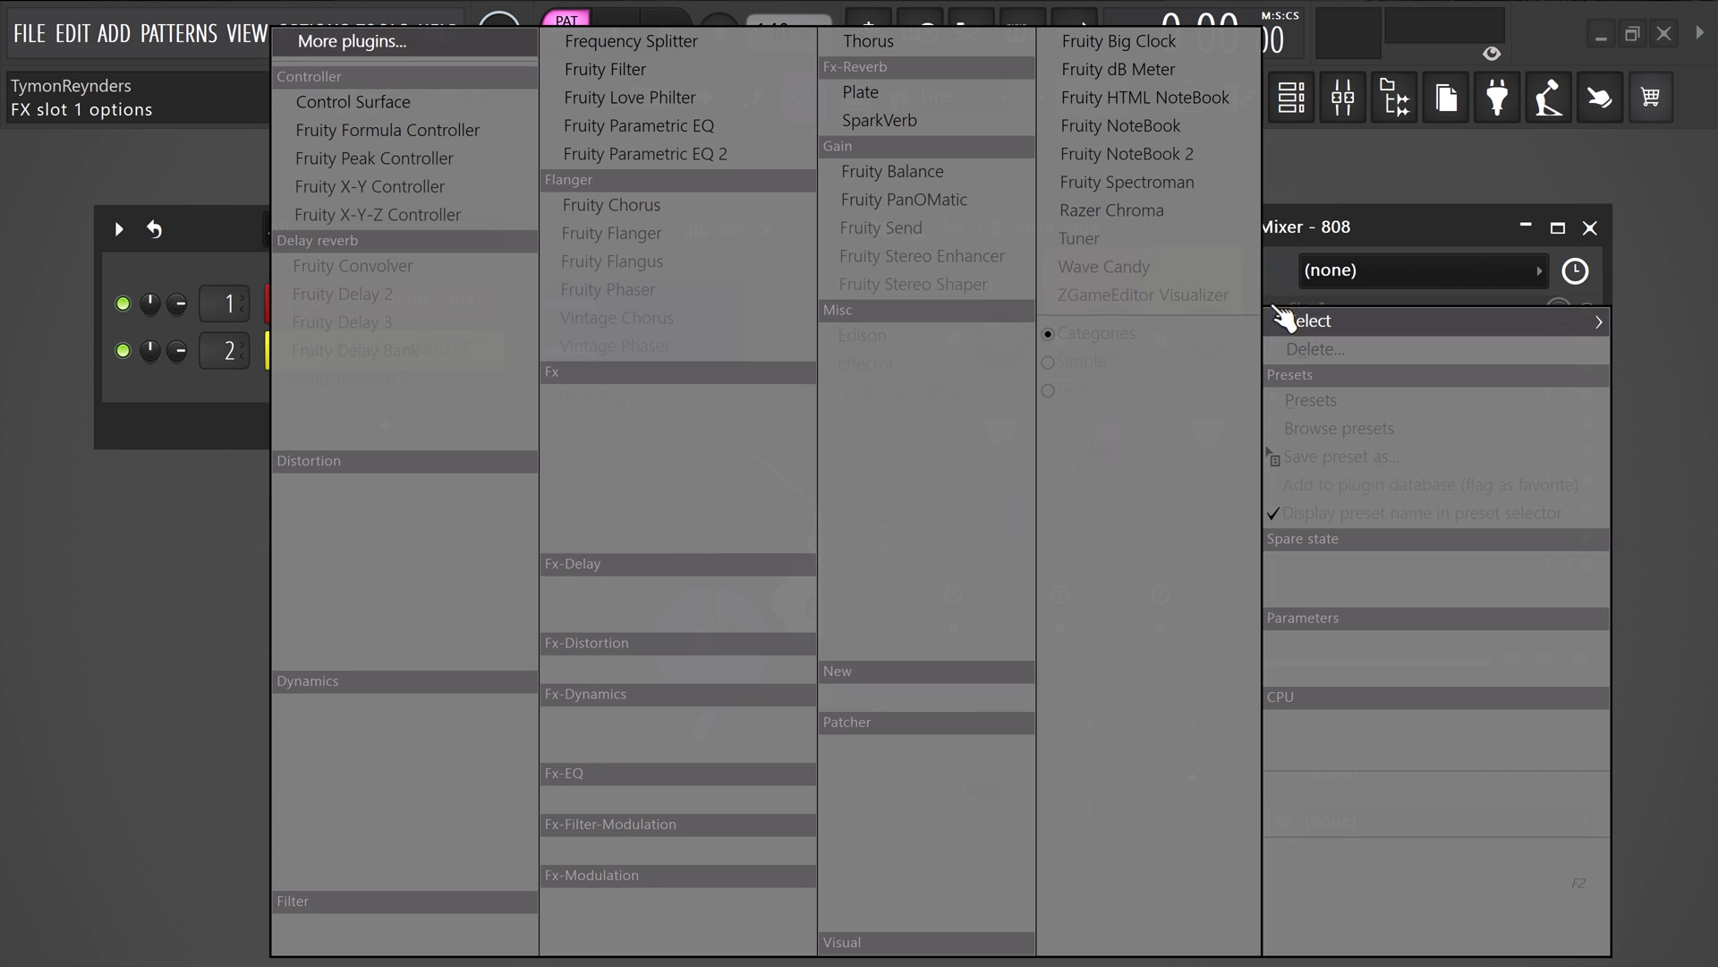
click(779, 166)
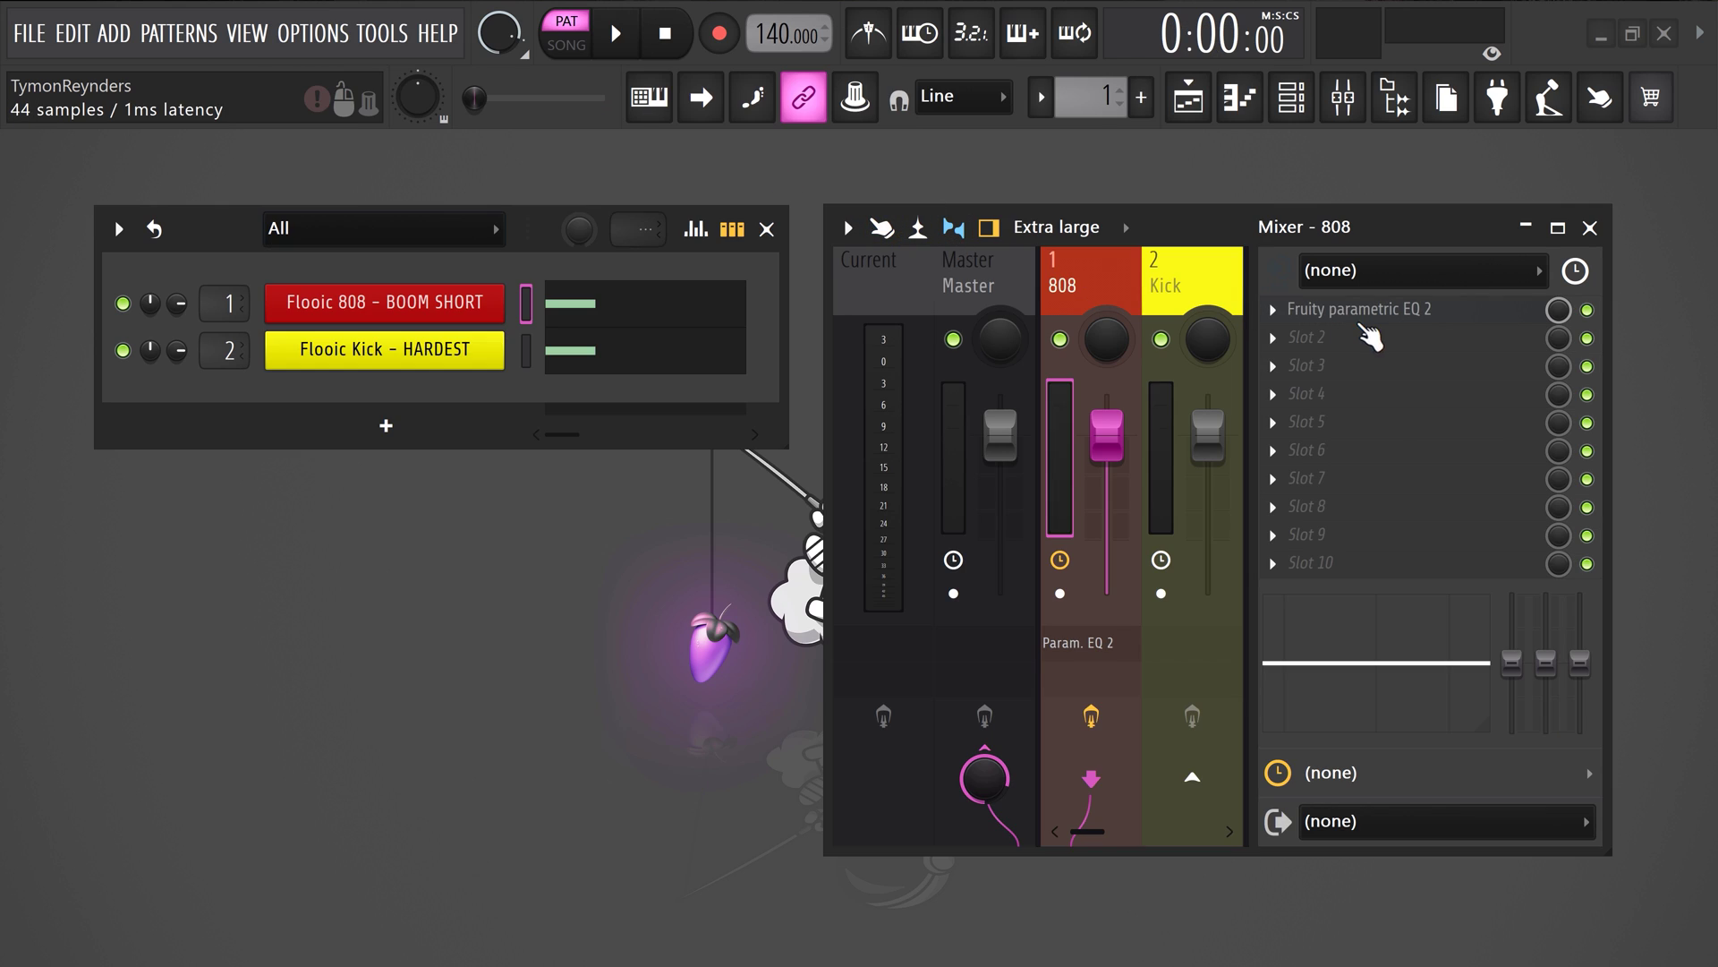
Step: Load Fruity Peak Controller into the Kick track's first effect slot
click(1225, 295)
click(1280, 311)
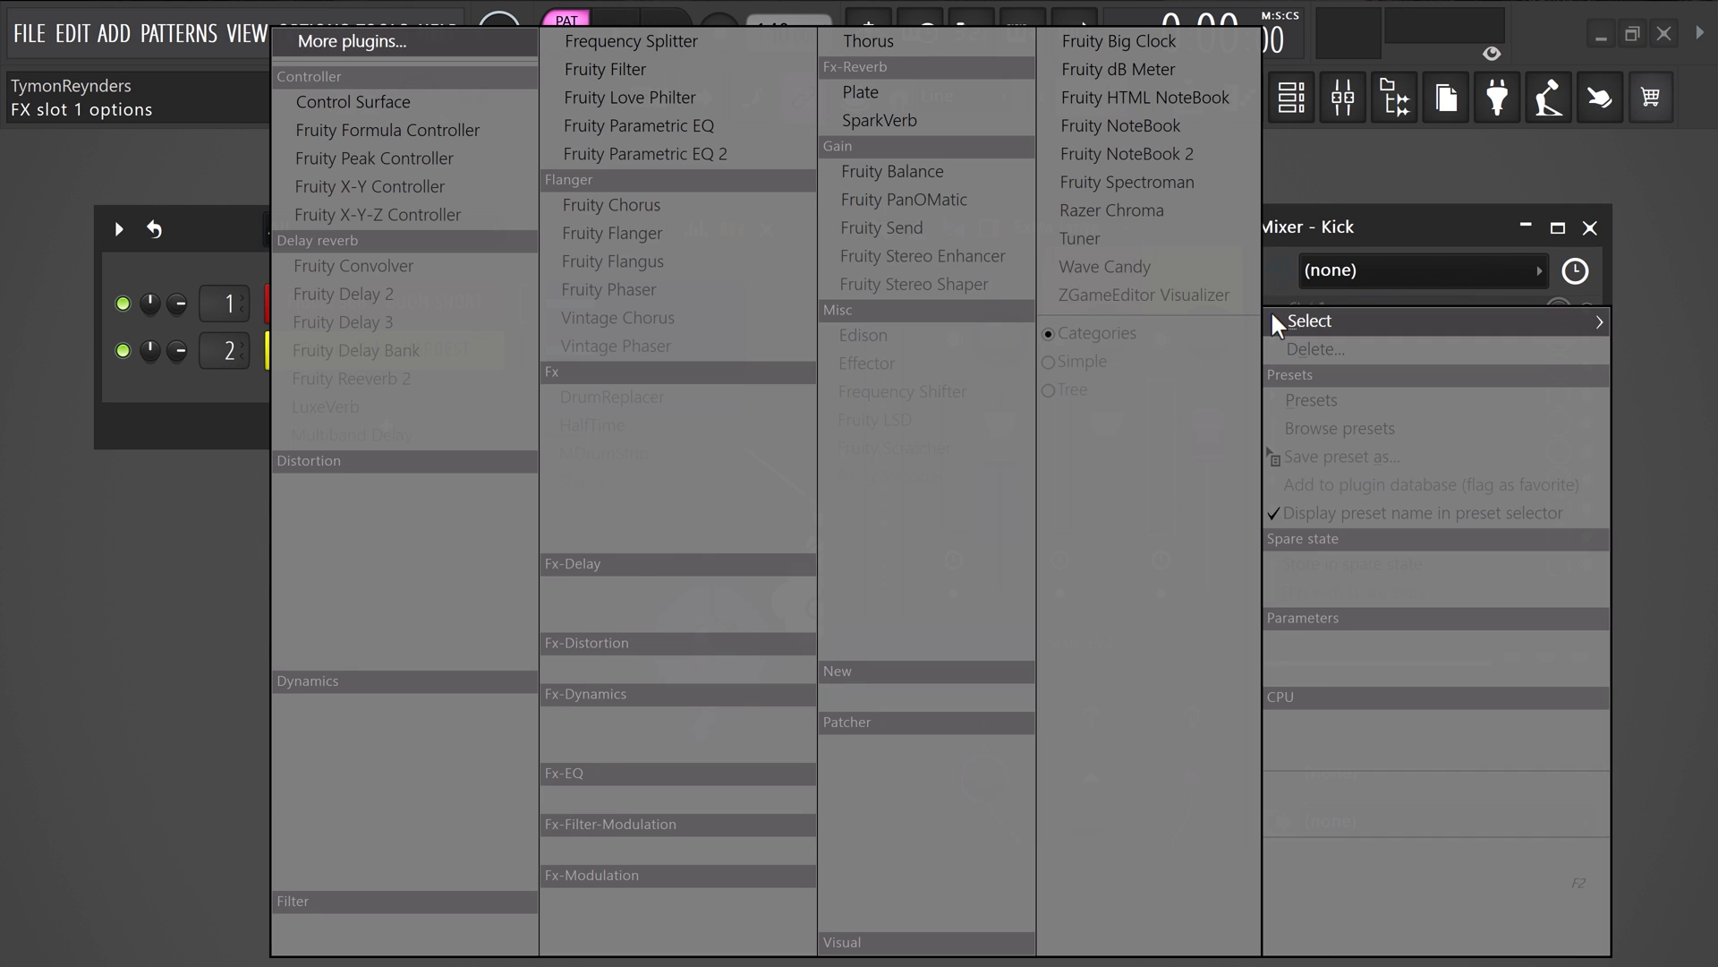
click(501, 159)
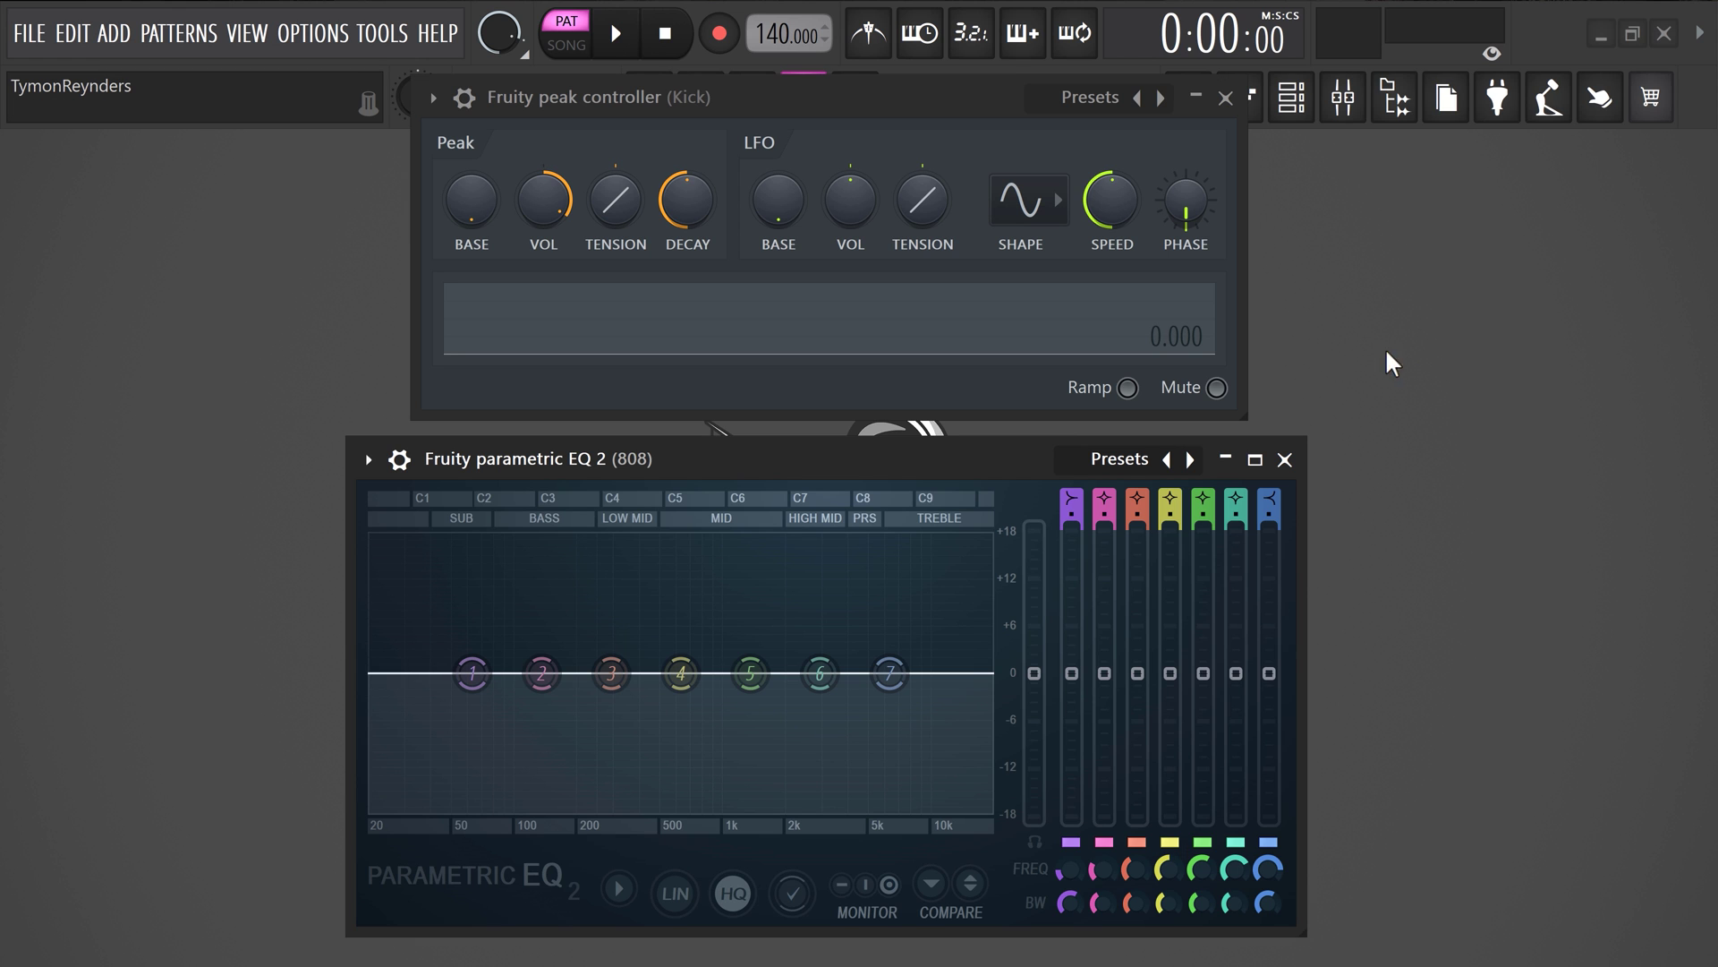
Step: Link the EQ's band 1 level to Peak ctrl - Peak with an inverted mapping
right_click(1072, 673)
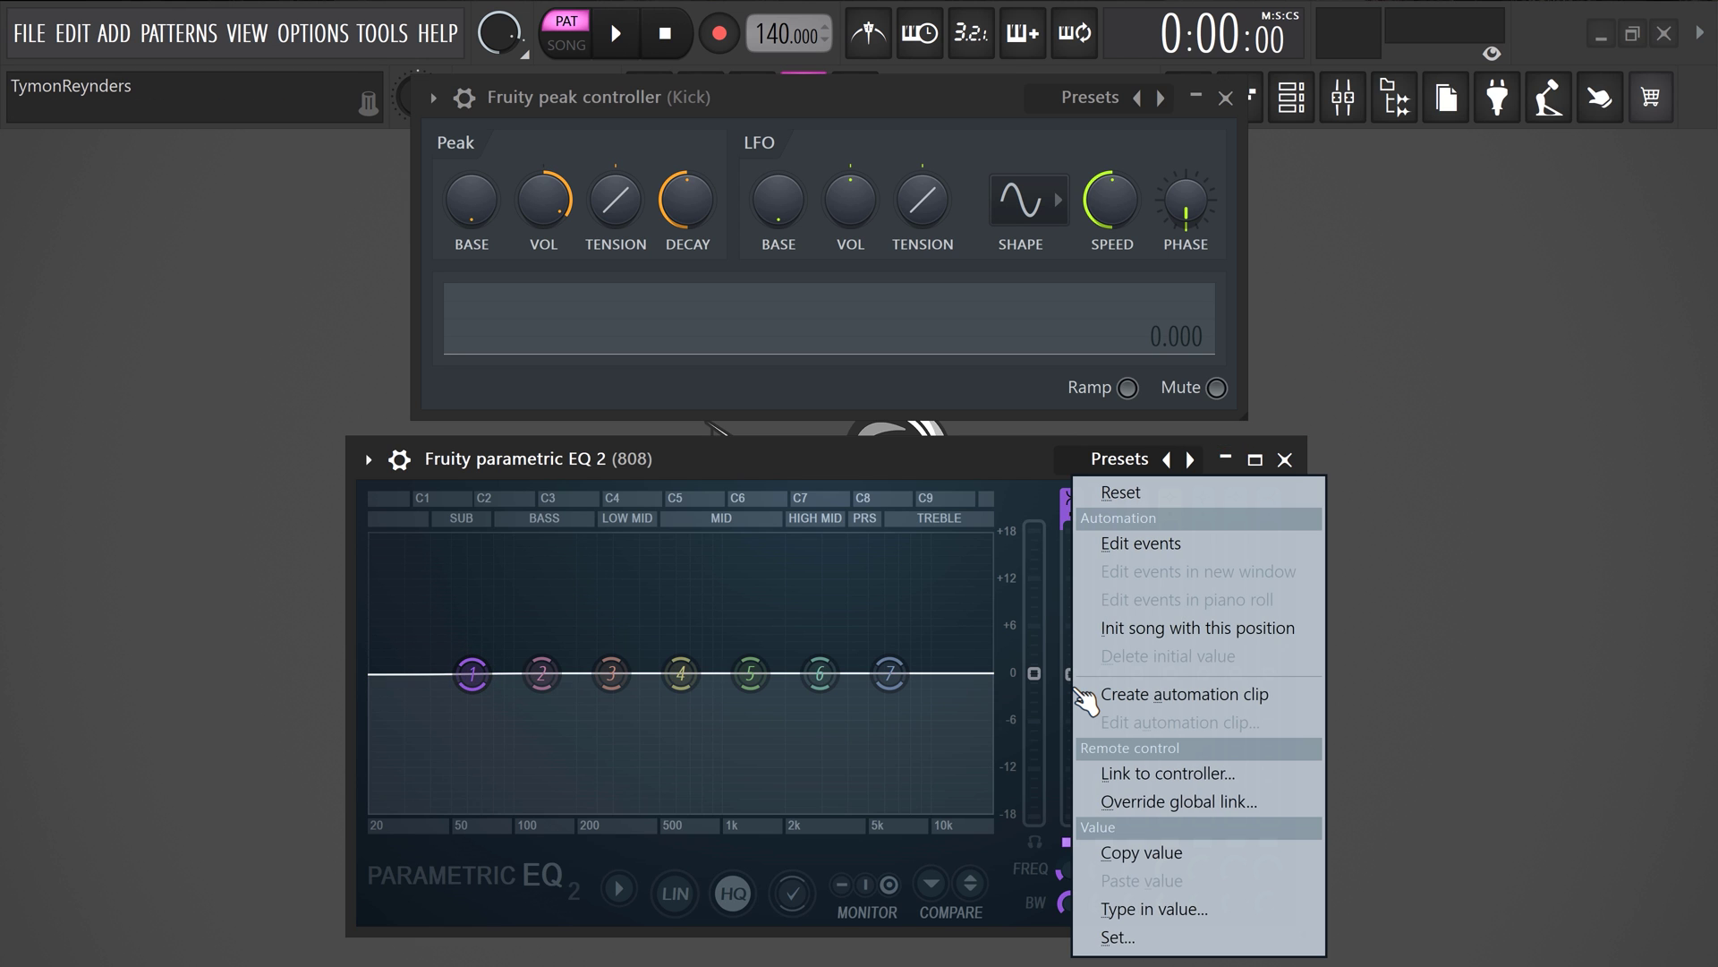
click(1106, 775)
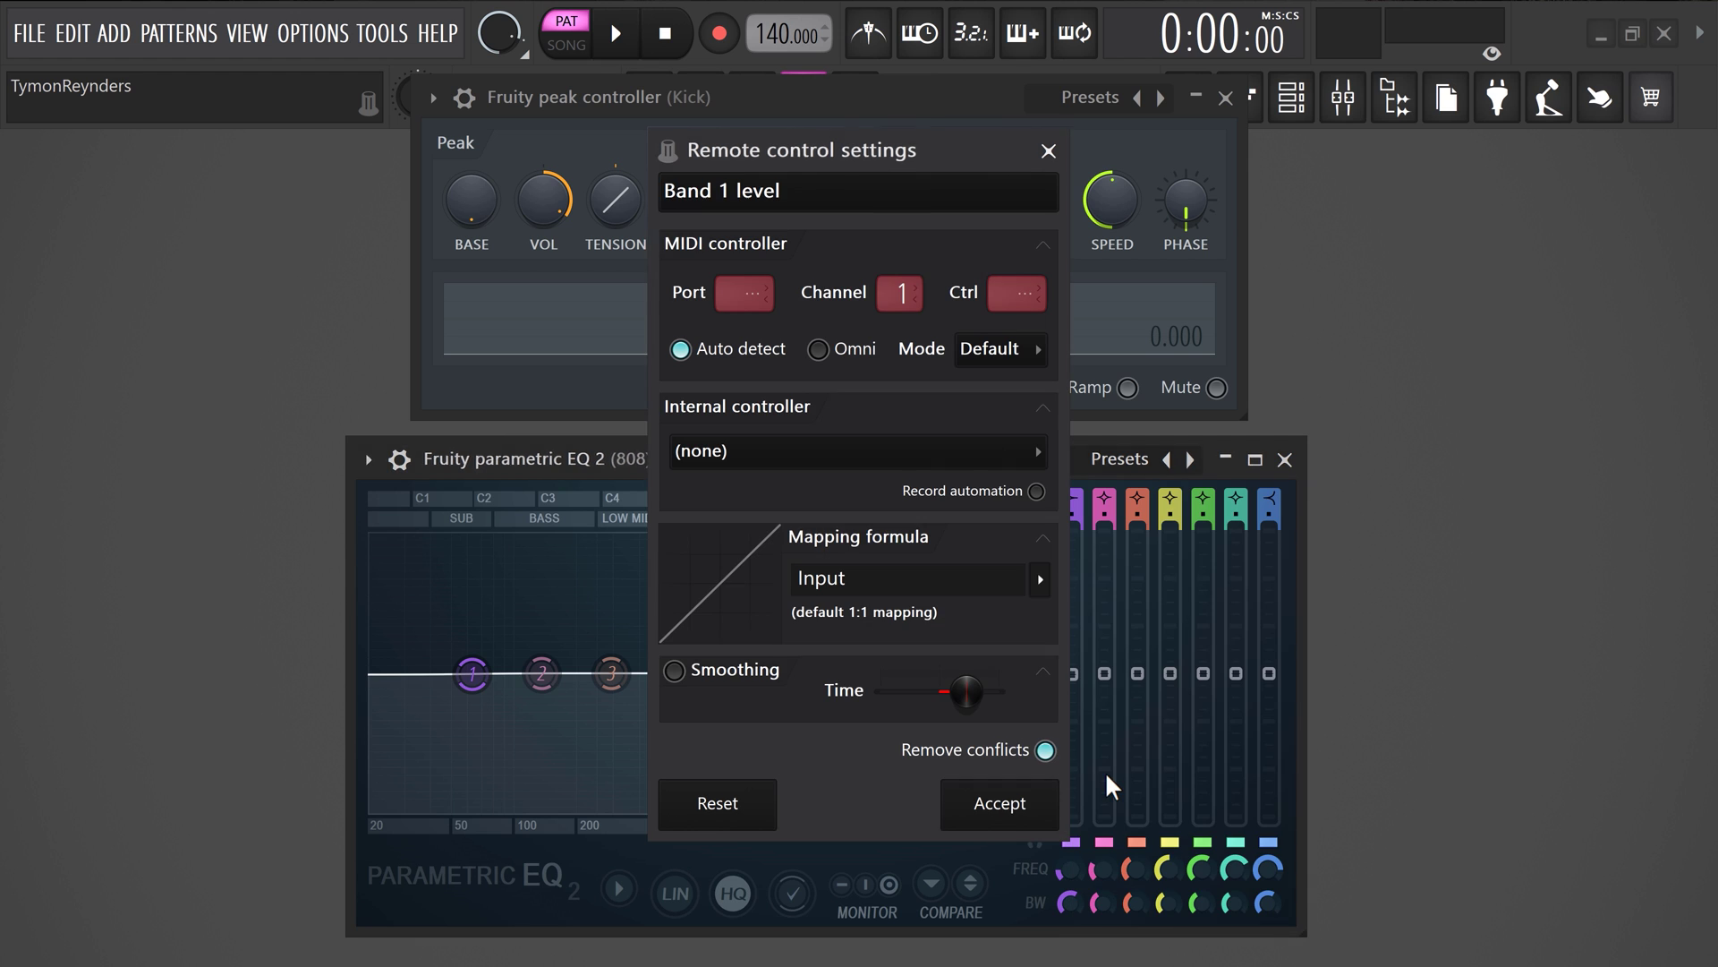
click(1034, 453)
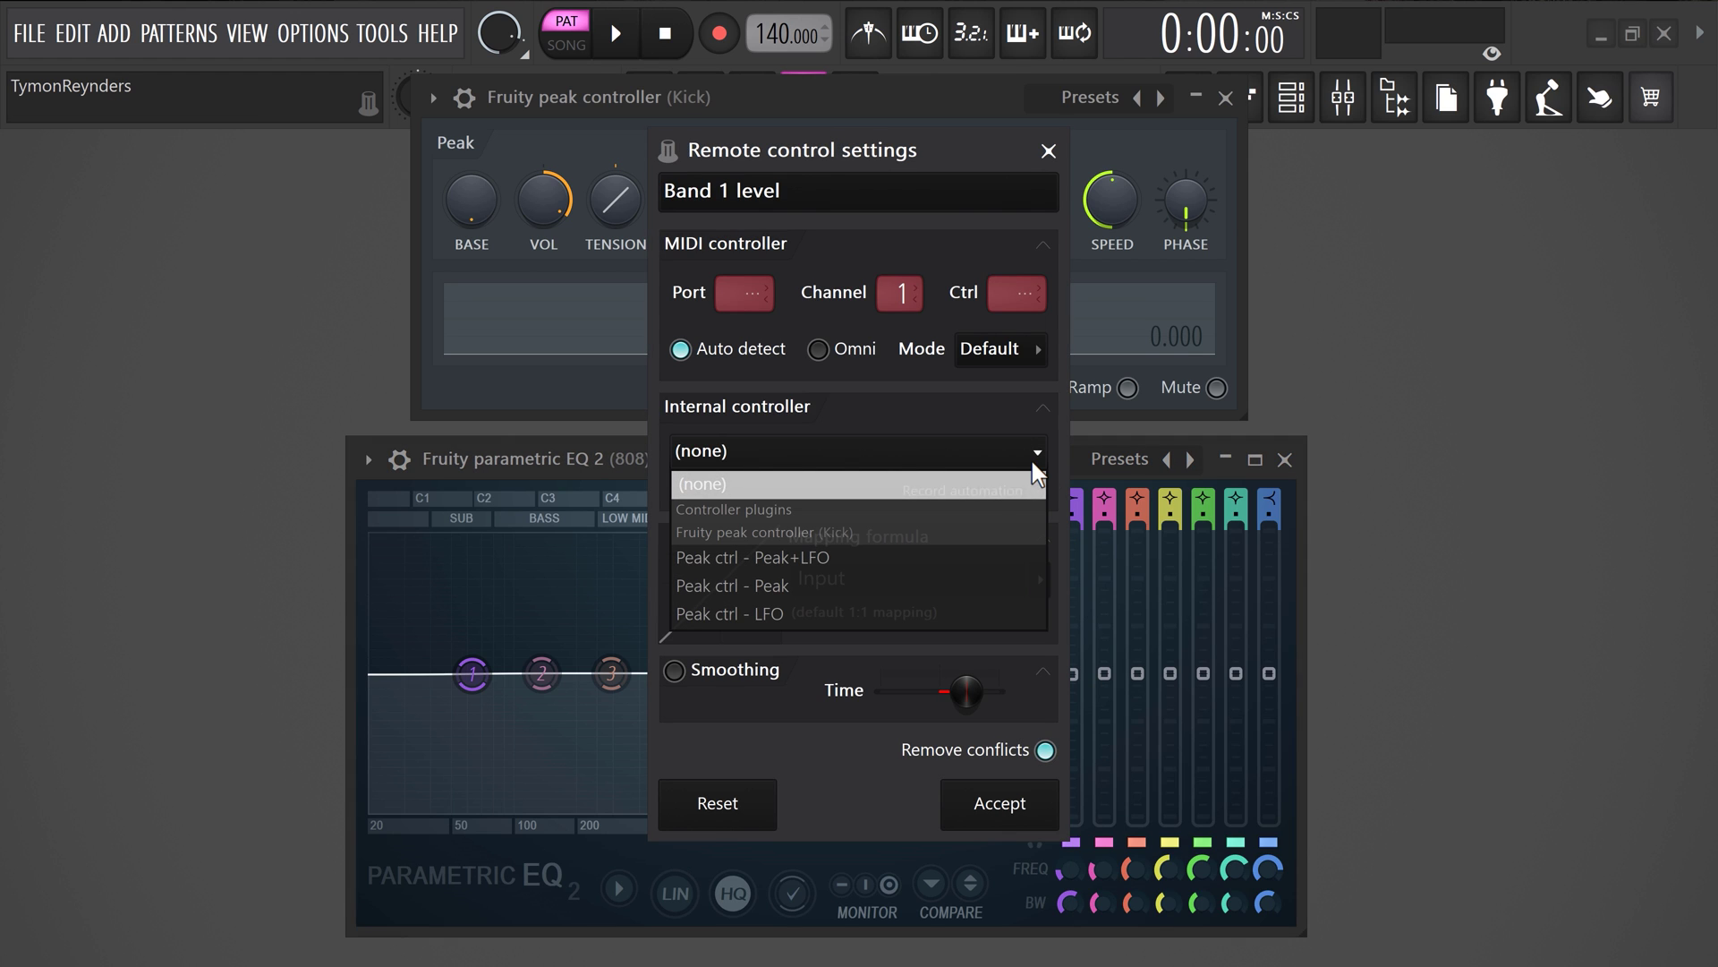
click(799, 586)
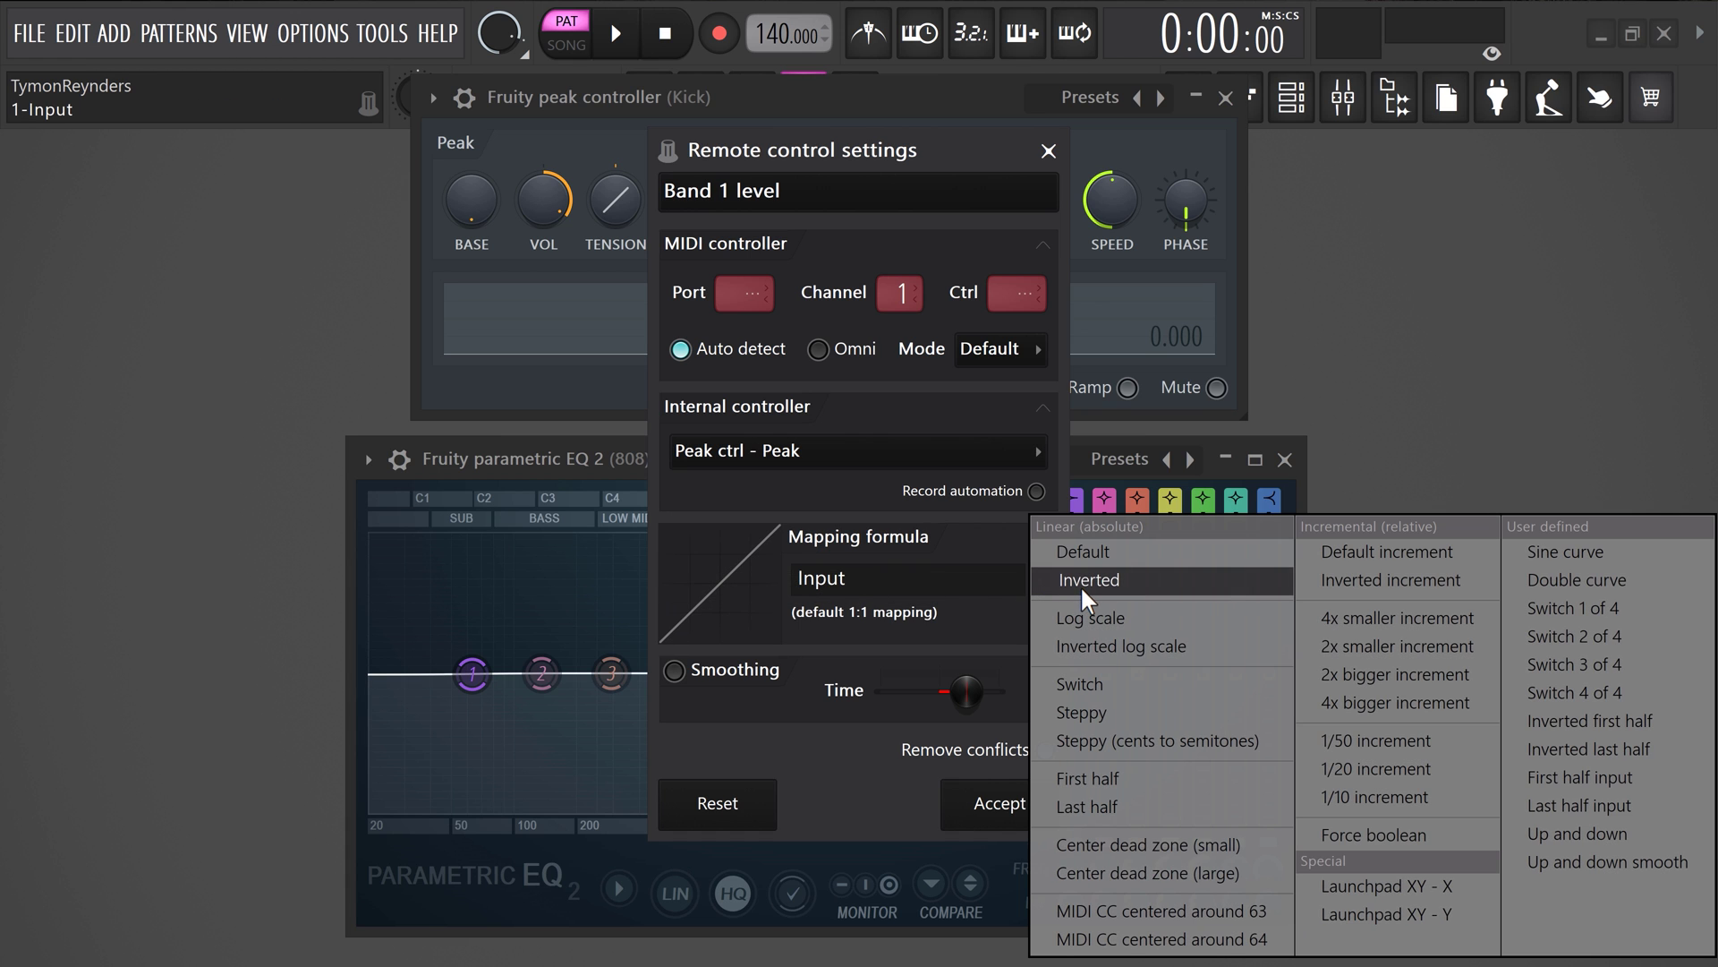
click(1081, 583)
Step: Accept the link, play the pattern, and set the peak controller's Base to 55% and Decay to 27%
click(1002, 807)
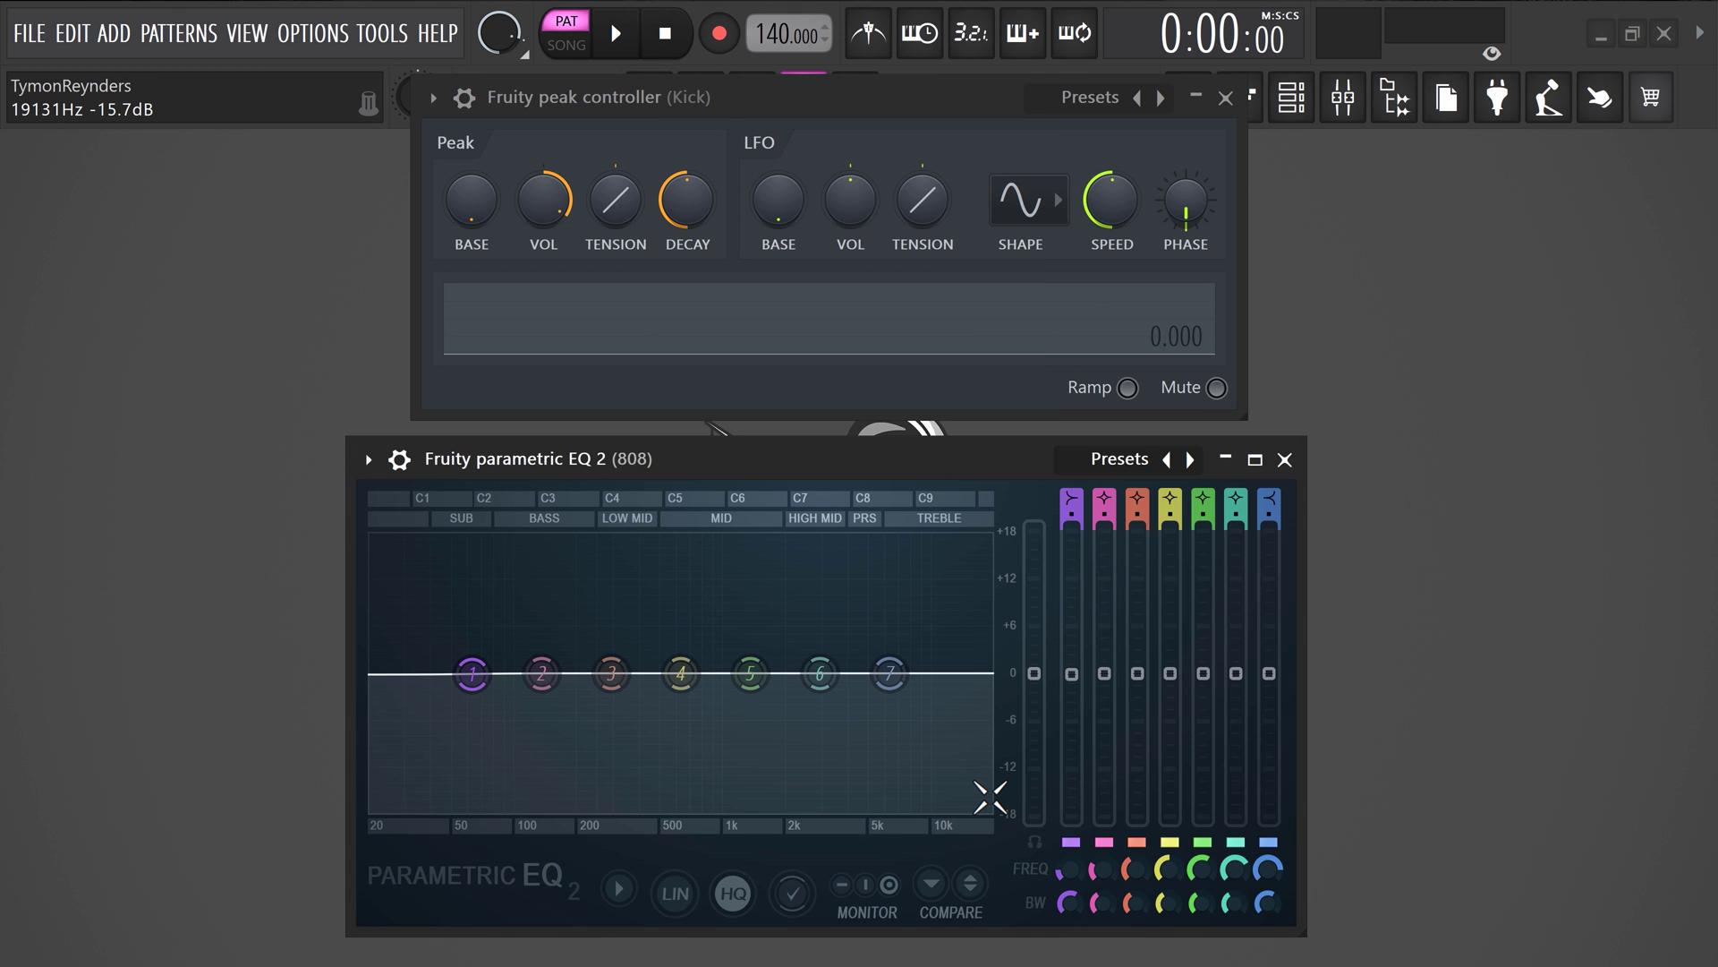
key(space)
drag(471, 199, 472, 152)
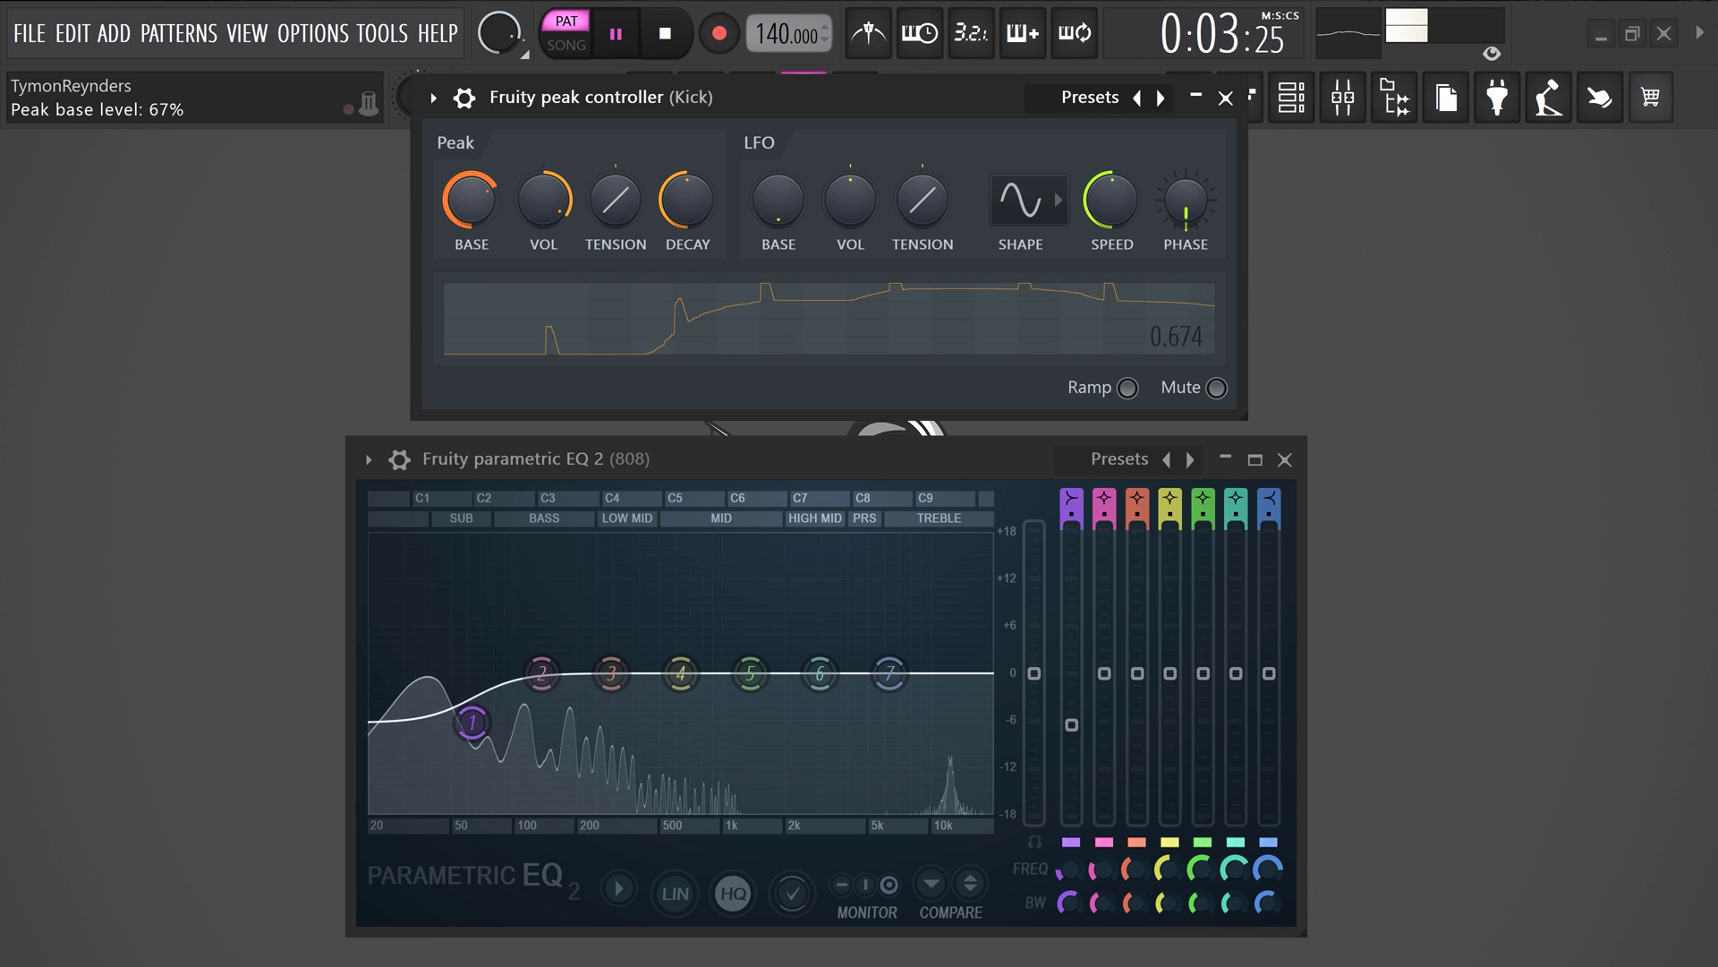
drag(424, 206, 424, 214)
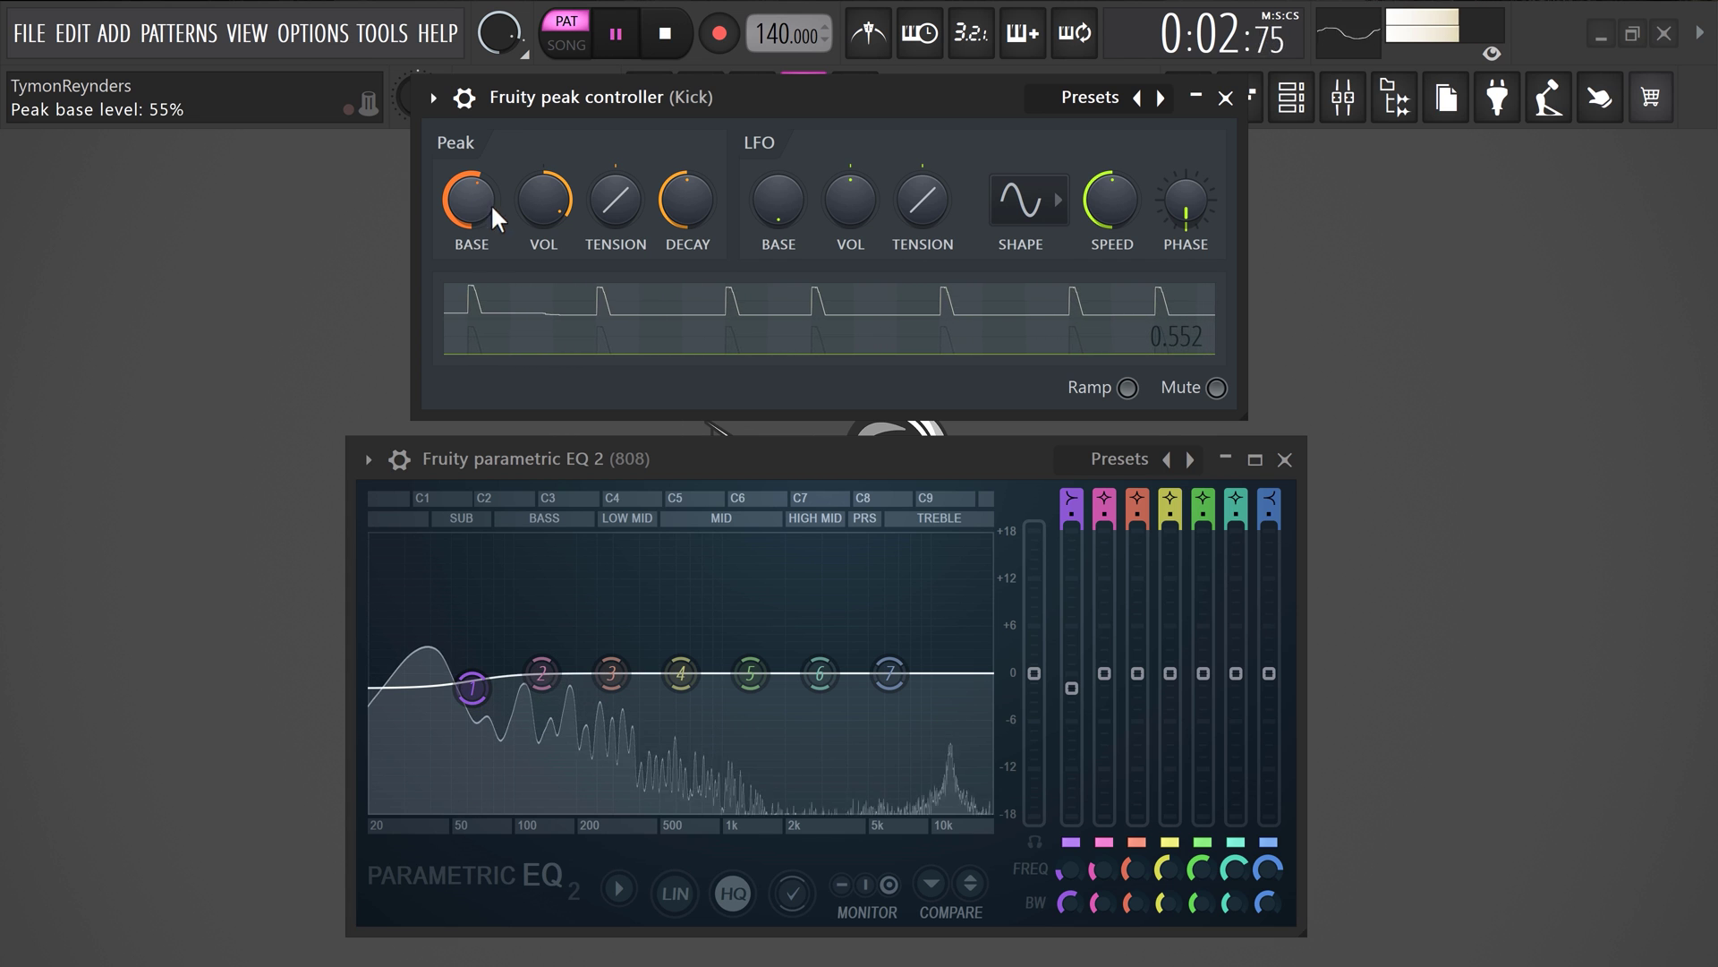
drag(687, 198, 686, 195)
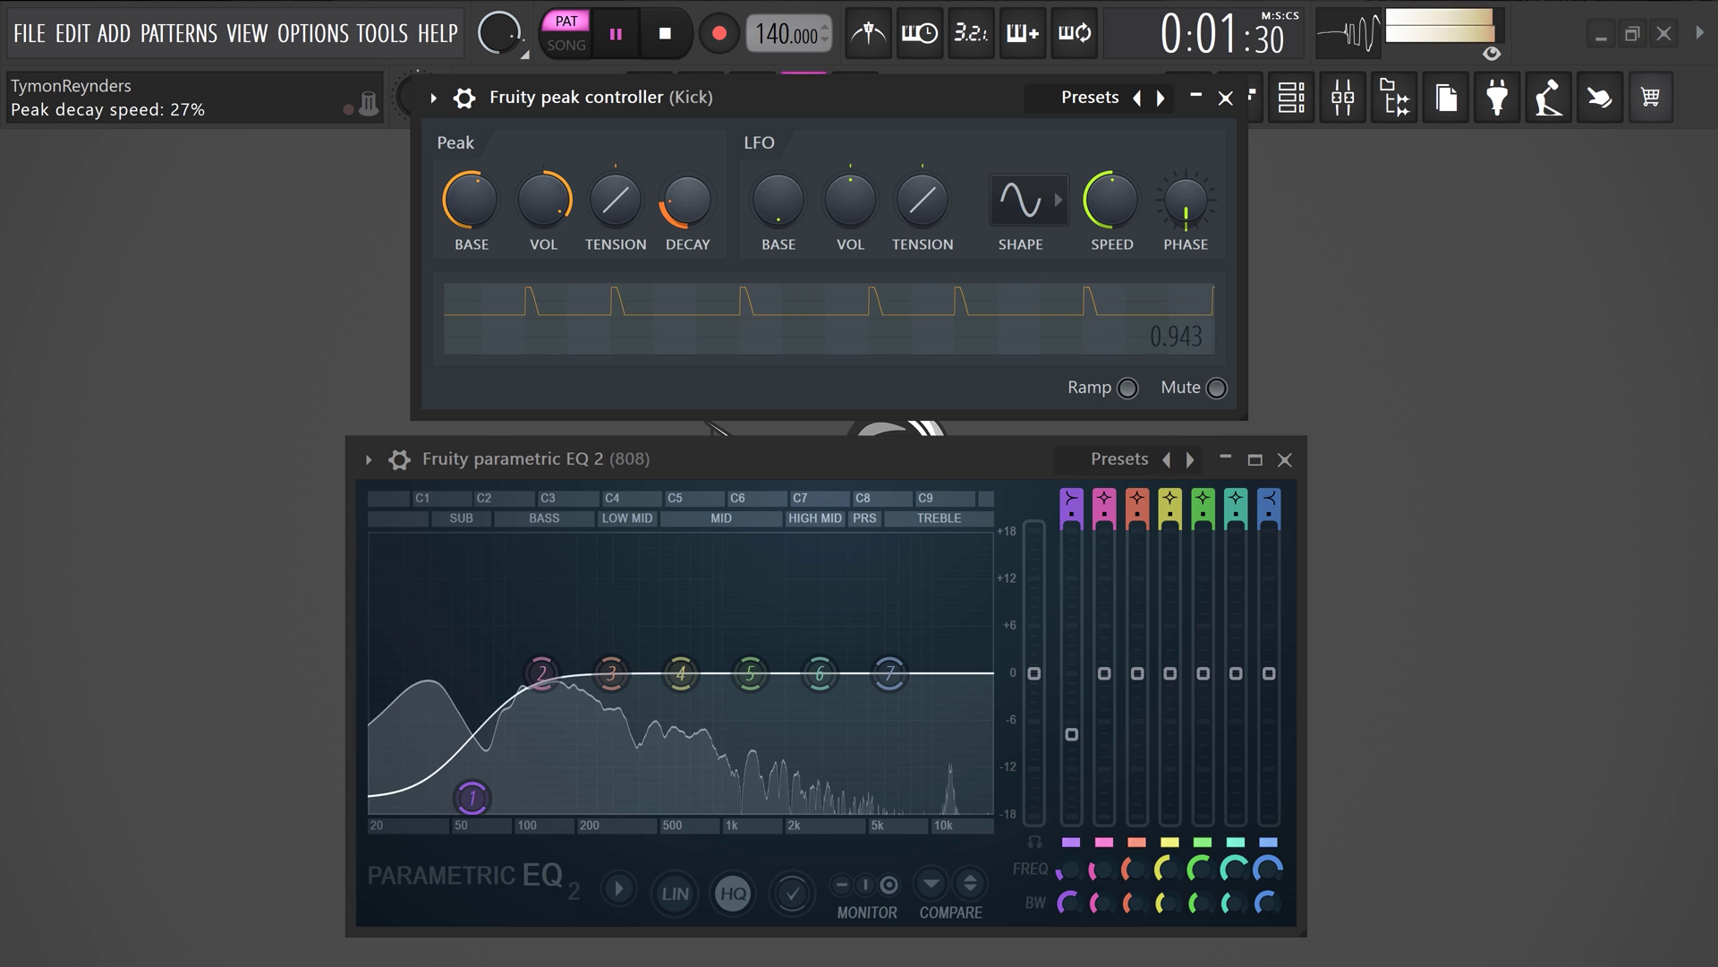